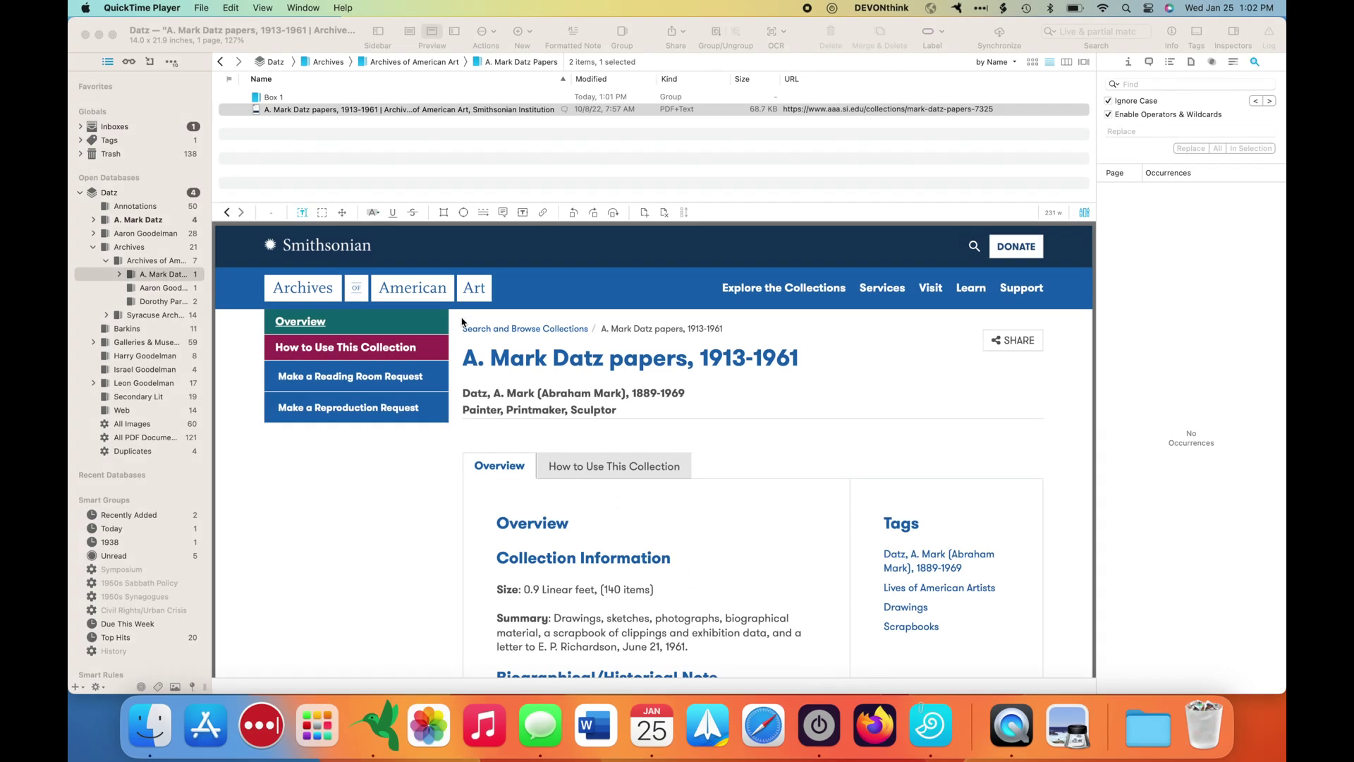
Step: Open the Box 1 group and add a new group named 'Folder 1' inside it
{"action": "left_click", "coordinate": [268, 102]}
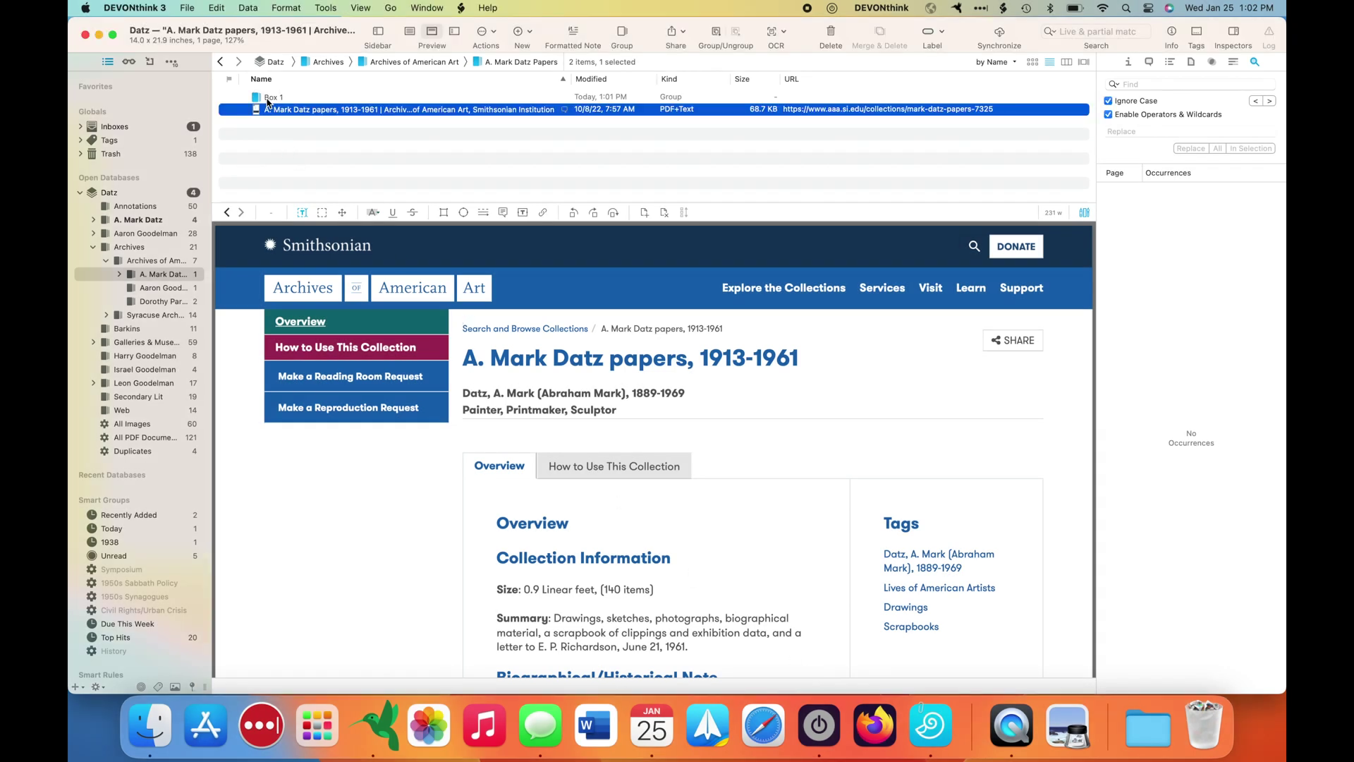
{"action": "left_click", "coordinate": [267, 99]}
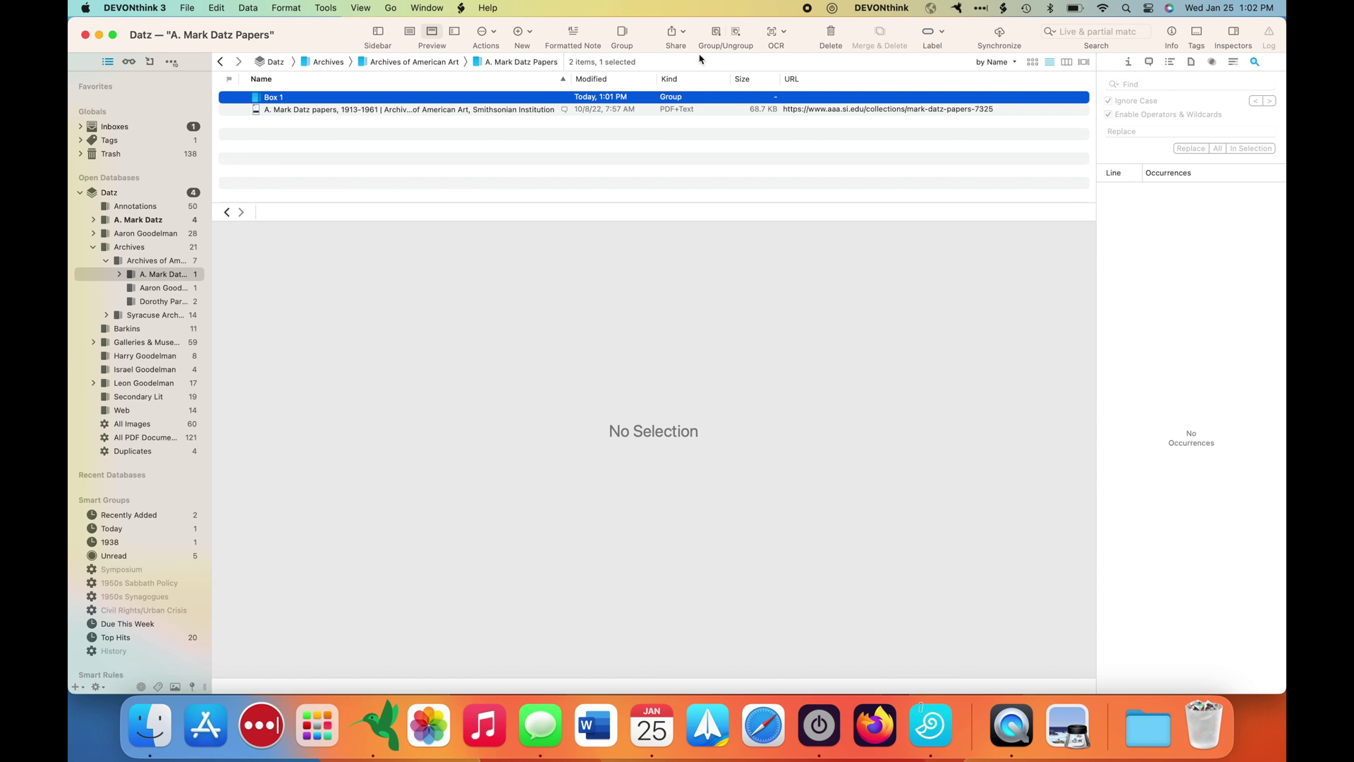
{"action": "double_click", "coordinate": [275, 98]}
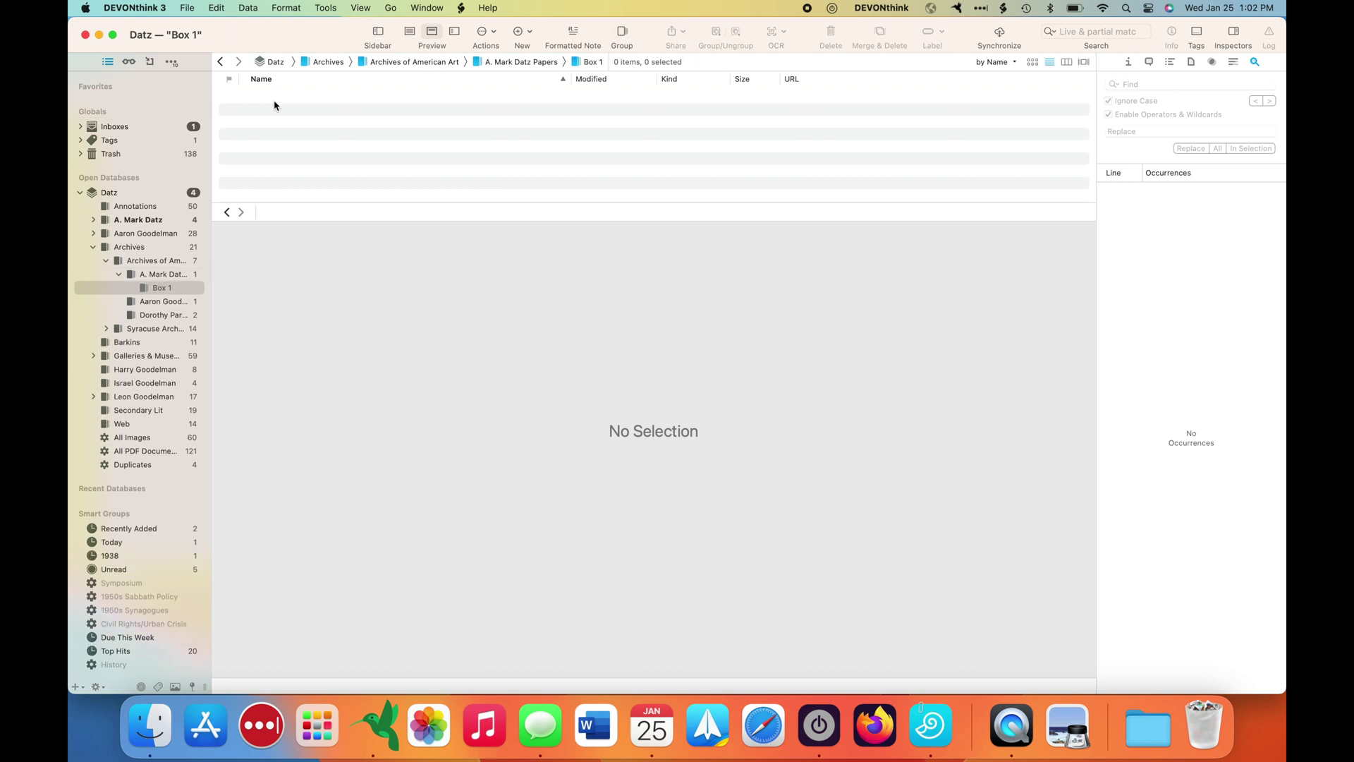
{"action": "left_click", "coordinate": [622, 33]}
{"action": "type", "text": "Fo"}
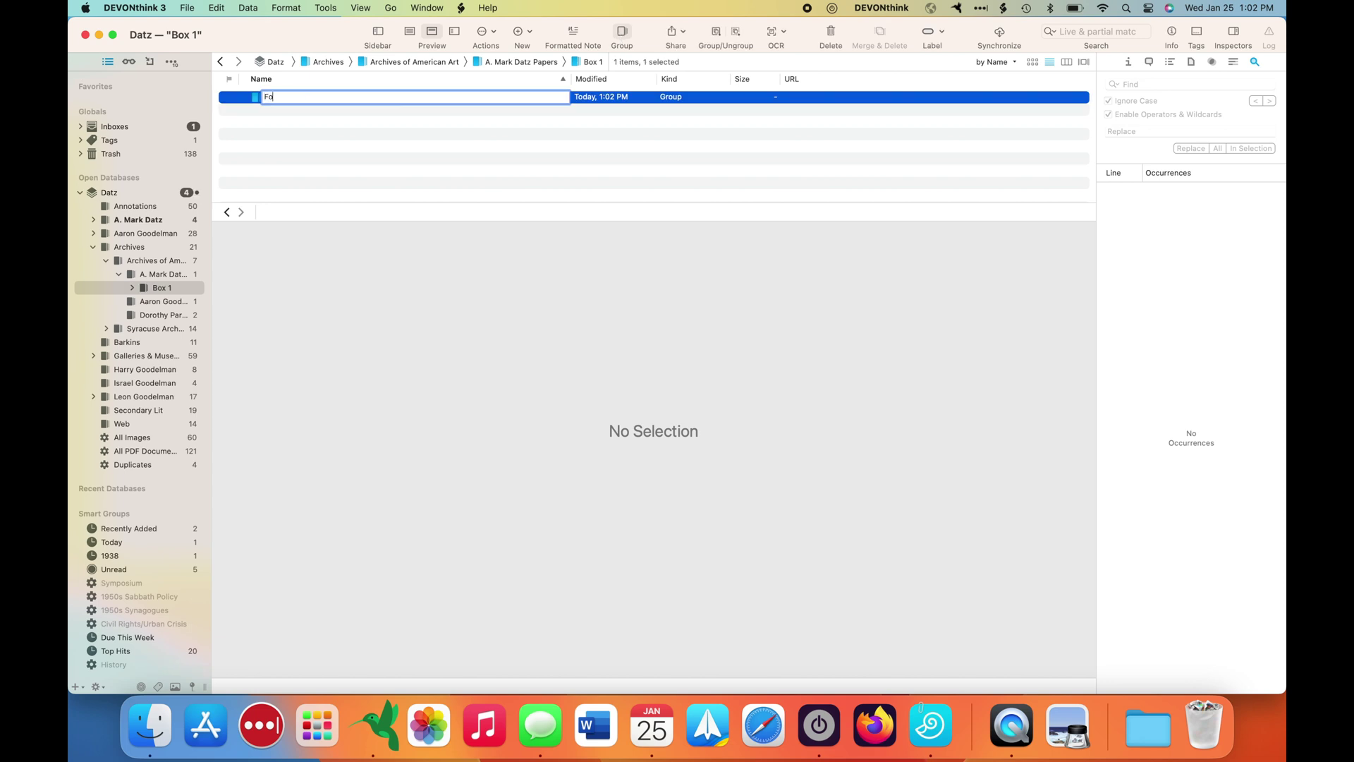
{"action": "type", "text": "lder 1"}
{"action": "key", "text": "Return"}
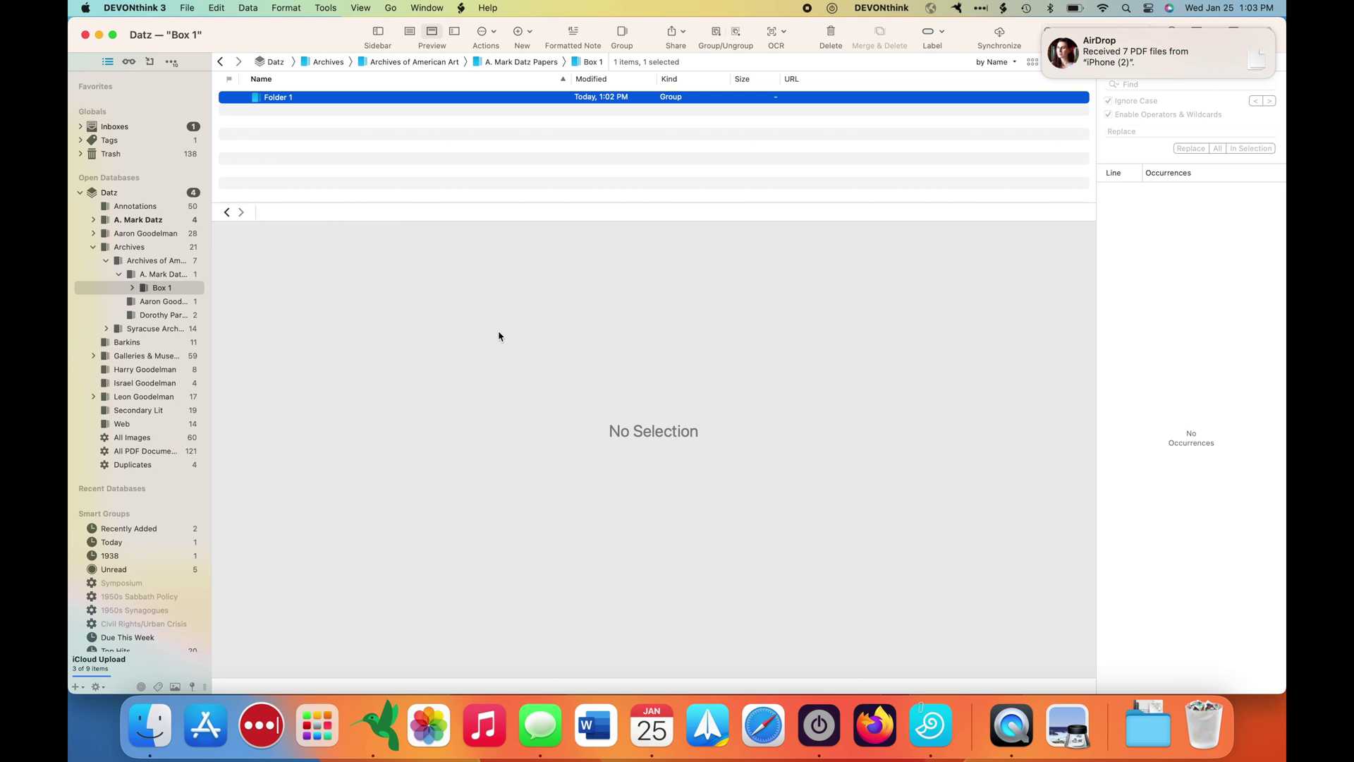
{"action": "mouse_move", "coordinate": [1125, 59]}
Step: Import the seven AirDropped scan PDFs from Downloads into Folder 1, then close the Finder window
{"action": "left_click", "coordinate": [1255, 66]}
{"action": "left_click", "coordinate": [1245, 82]}
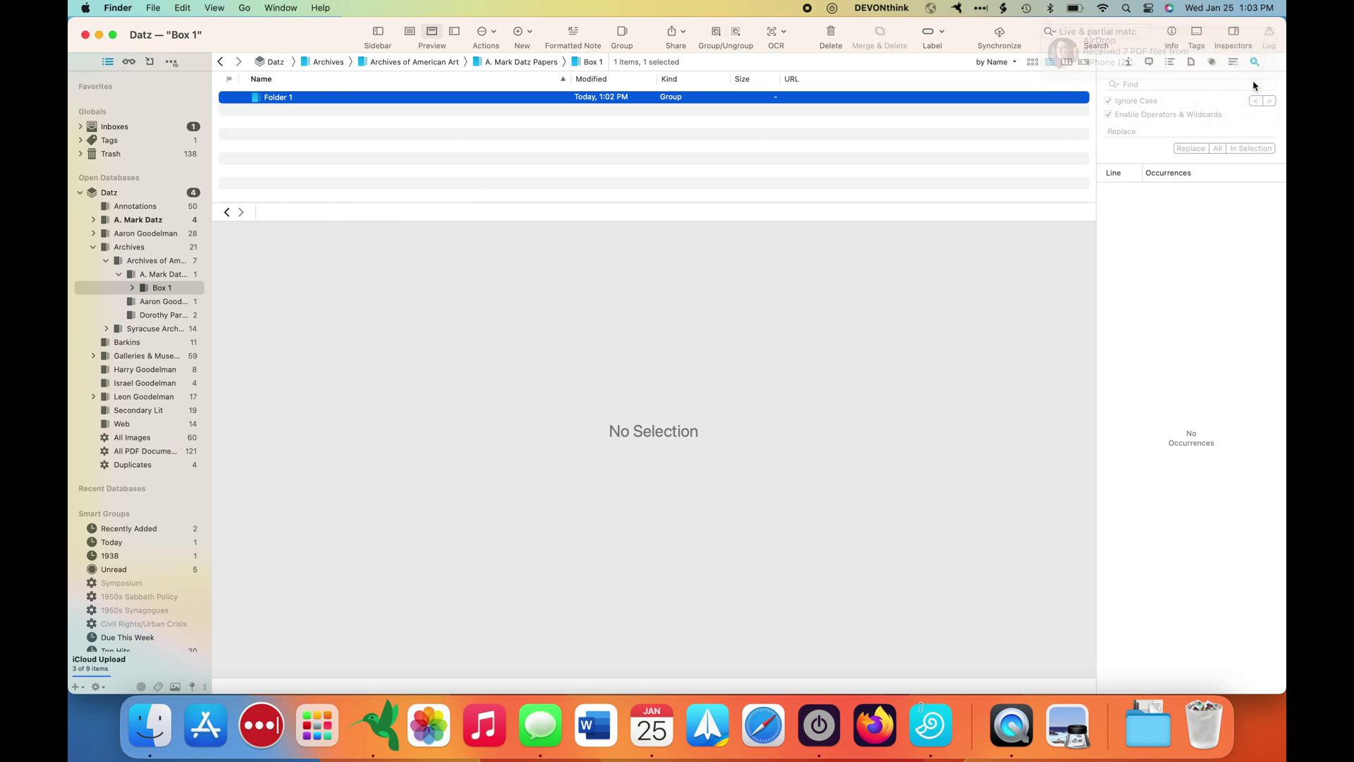
{"action": "left_click_drag", "start_coordinate": [596, 210], "coordinate": [304, 100]}
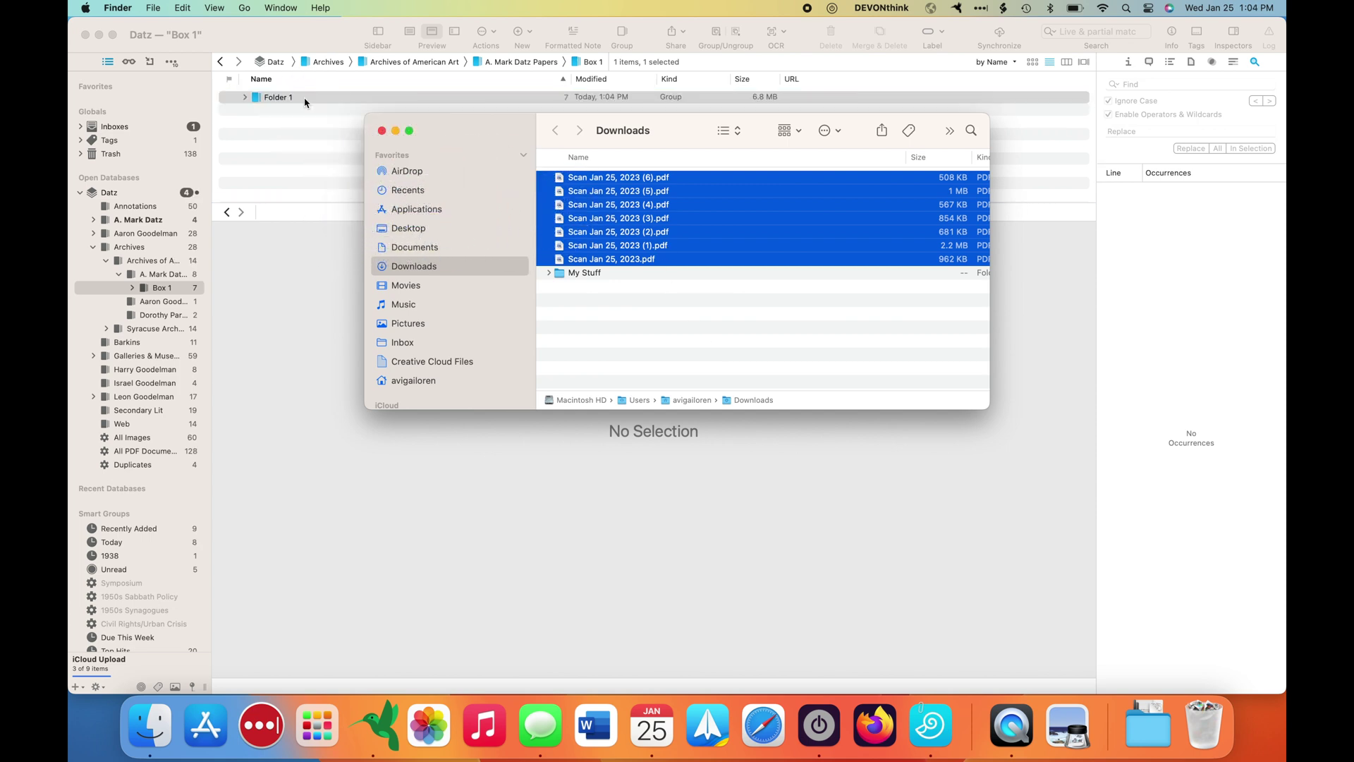
{"action": "left_click", "coordinate": [381, 131]}
{"action": "left_click", "coordinate": [245, 98]}
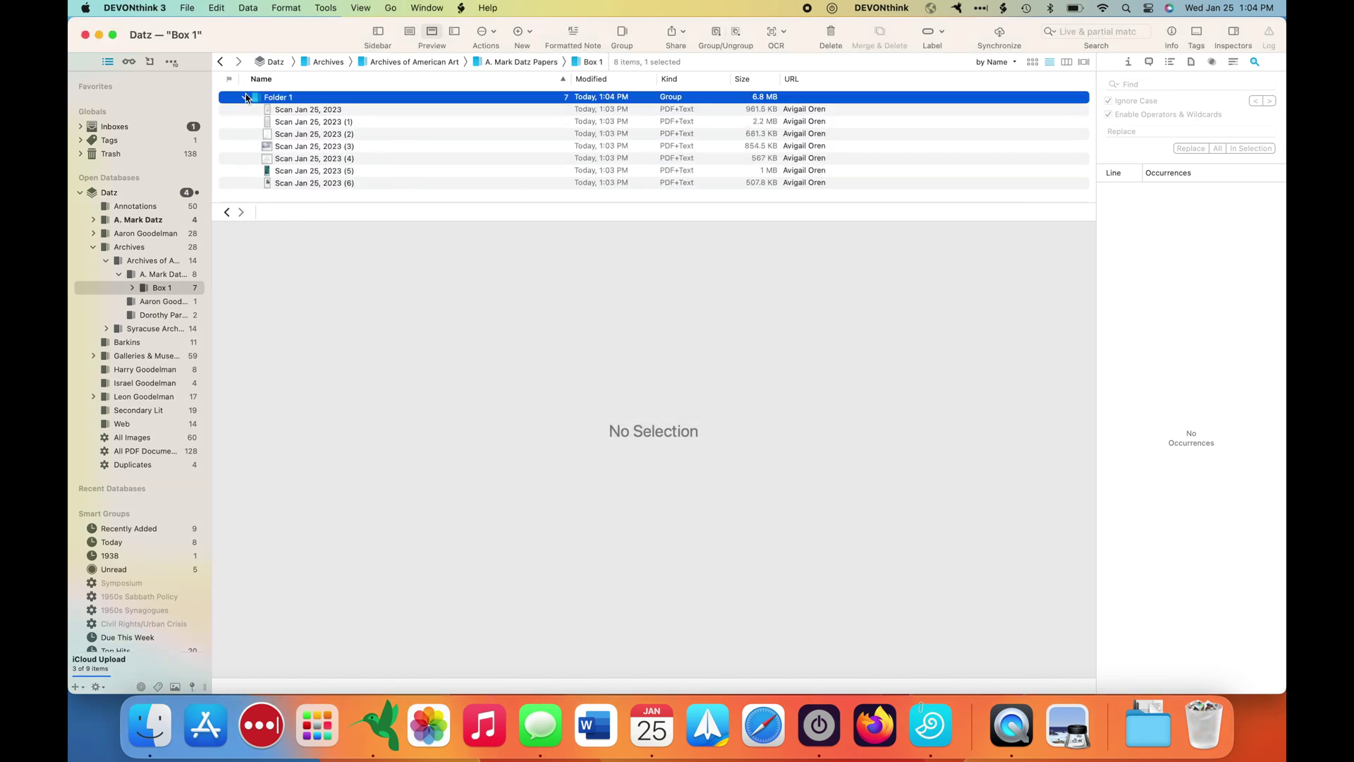
Step: Rename the first scan in Folder 1 to 'Datz CV, 2 copies, c. 1961'
{"action": "left_click", "coordinate": [297, 112]}
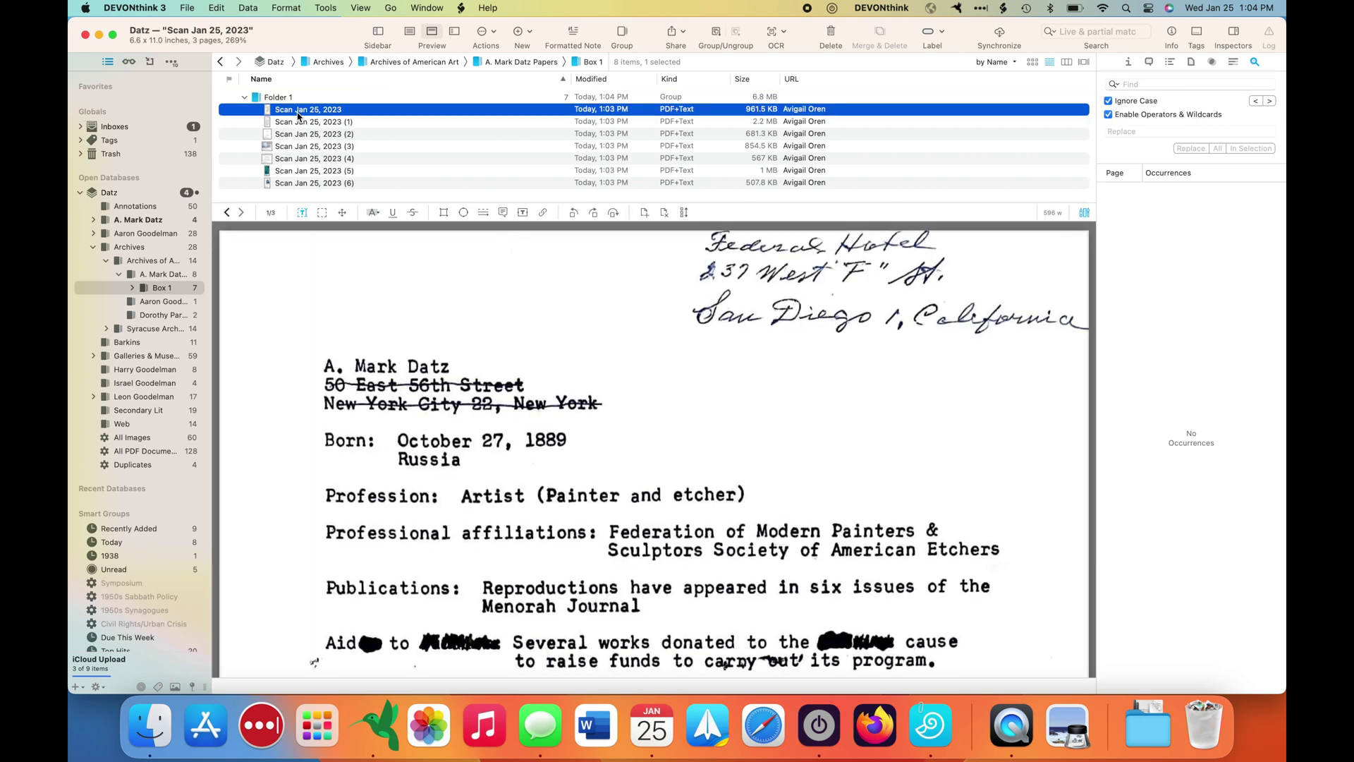
{"action": "left_click", "coordinate": [327, 107]}
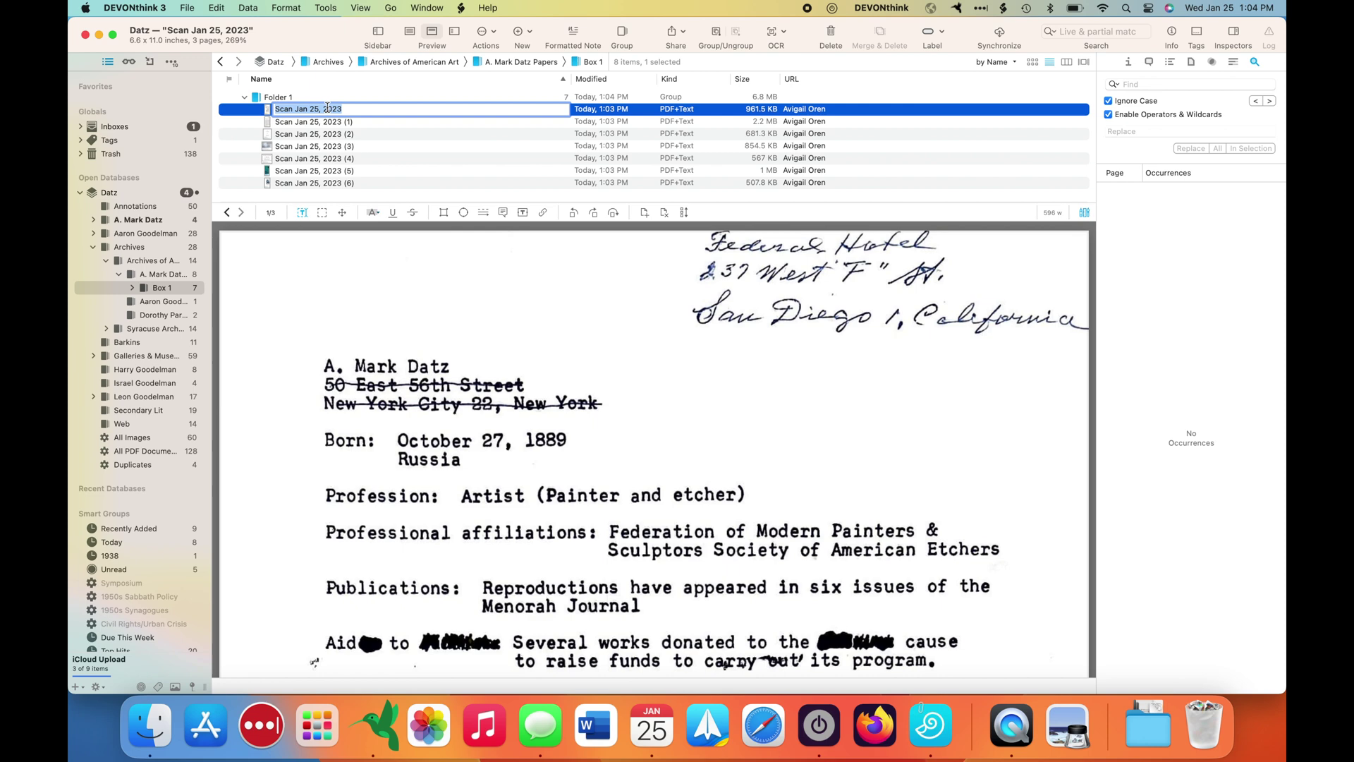
{"action": "type", "text": "Datz CV, 2 copies, c. 1961"}
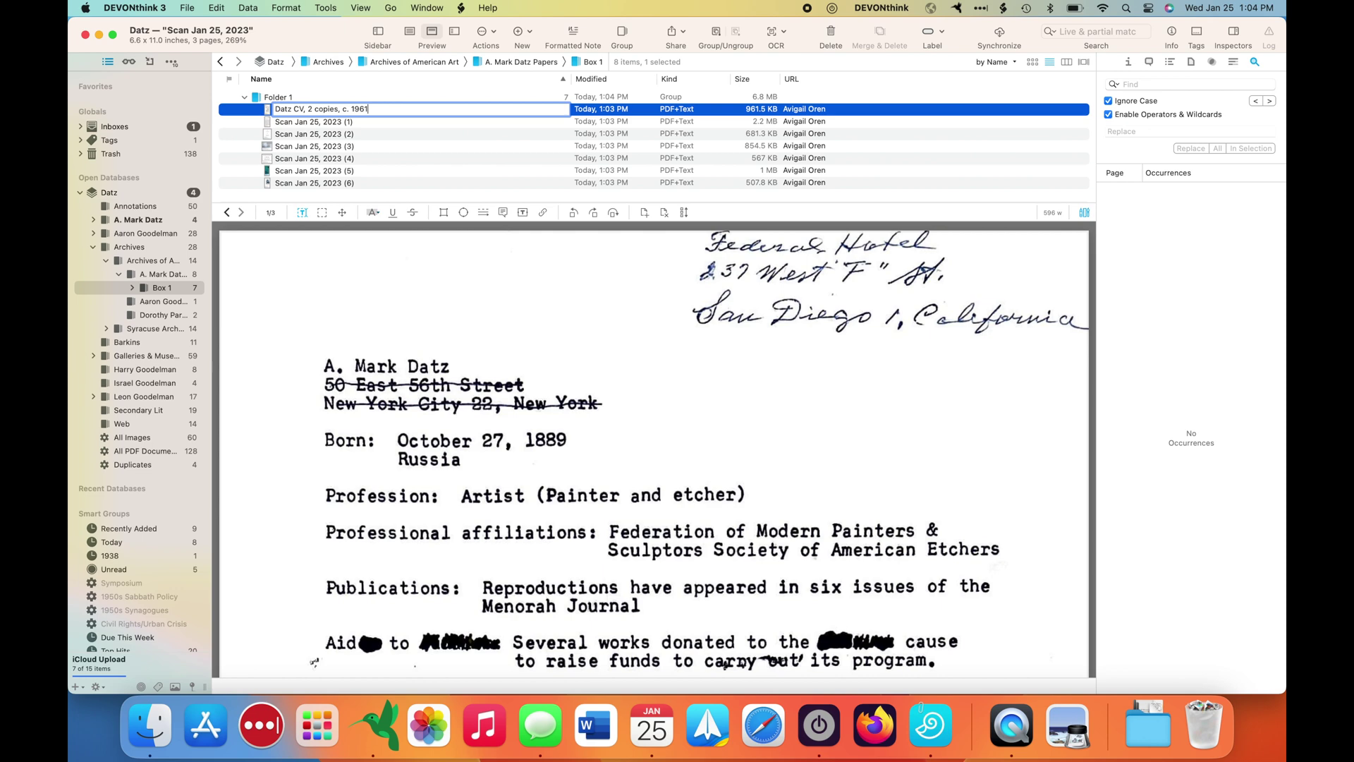
{"action": "key", "text": "Return"}
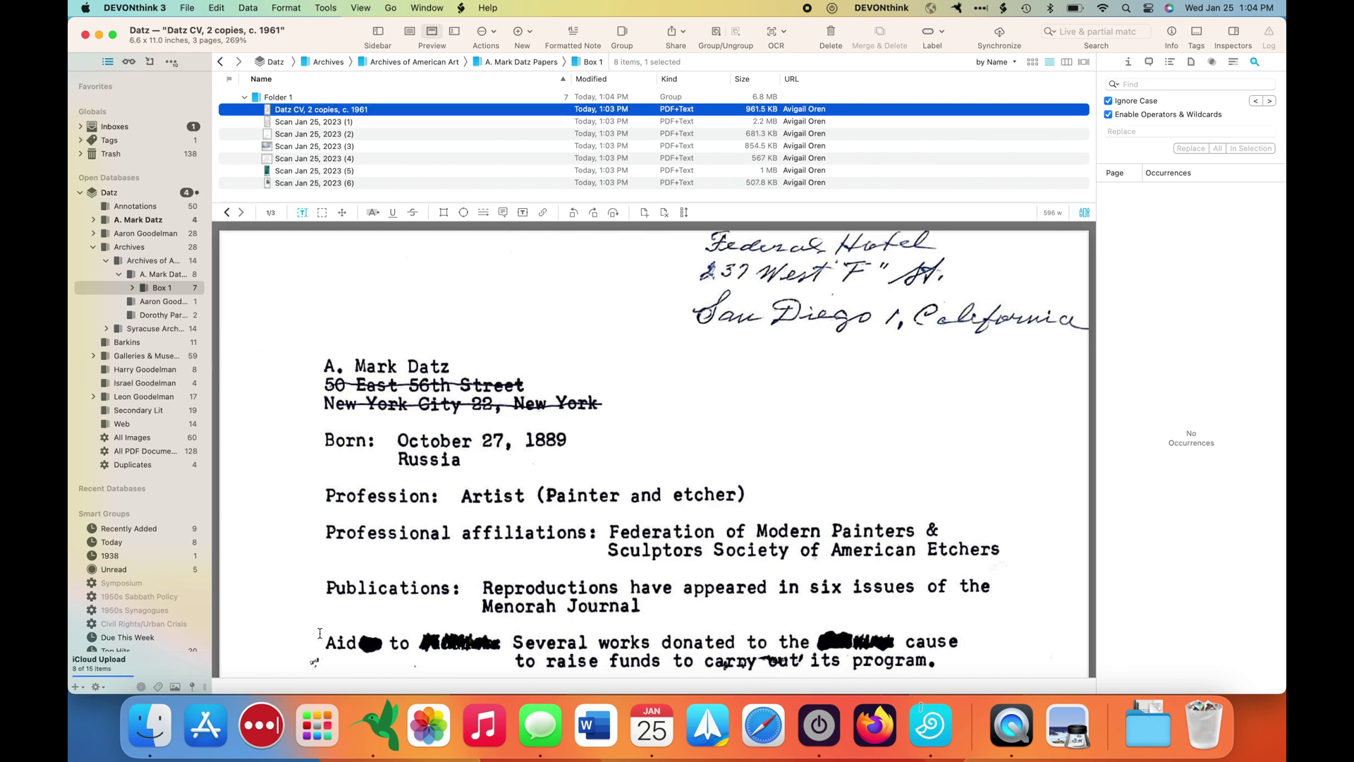
Step: Tag the renamed CV scan with Biography
{"action": "left_click", "coordinate": [285, 684]}
{"action": "type", "text": "Bio"}
{"action": "key", "text": "Return"}
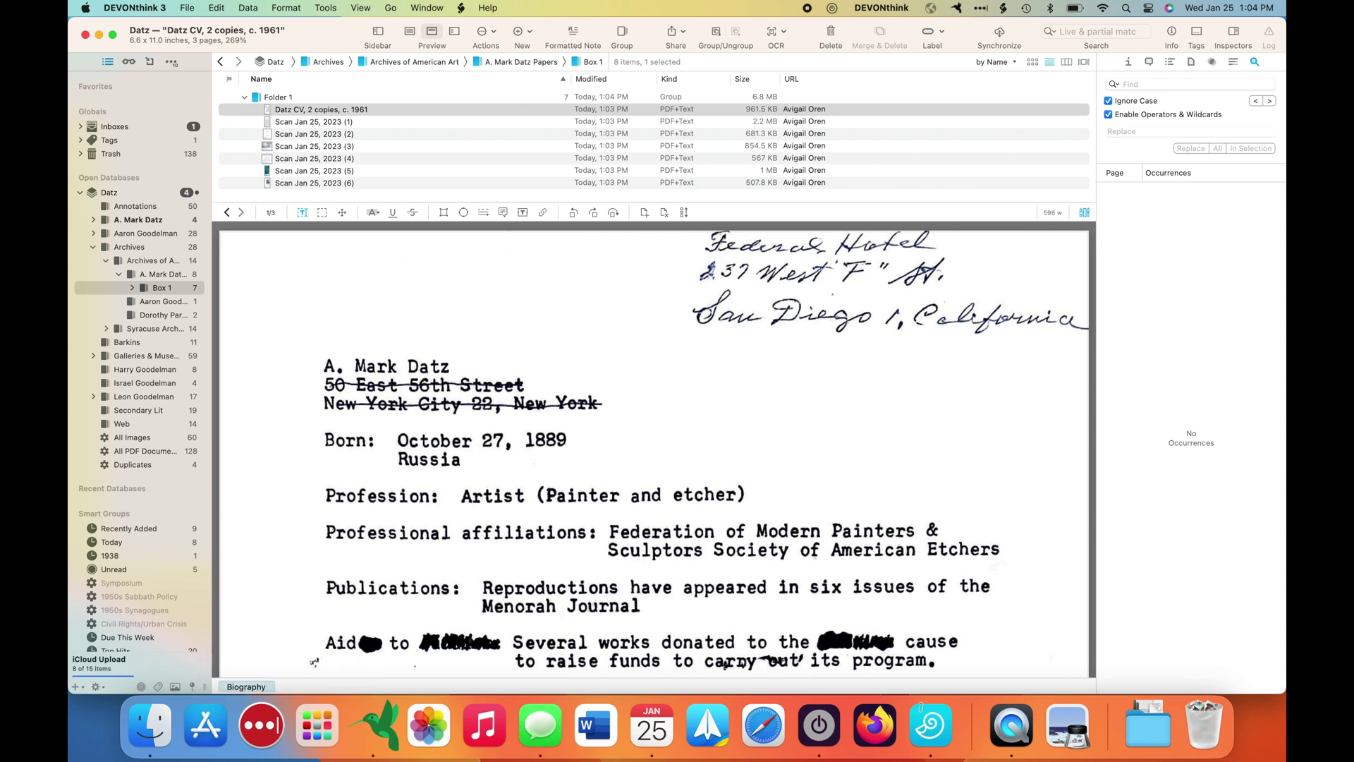
Step: Scroll through the three-page Datz CV PDF down to the handwritten 1961 note
{"action": "scroll", "coordinate": [482, 628], "scroll_direction": "down", "scroll_amount": 5}
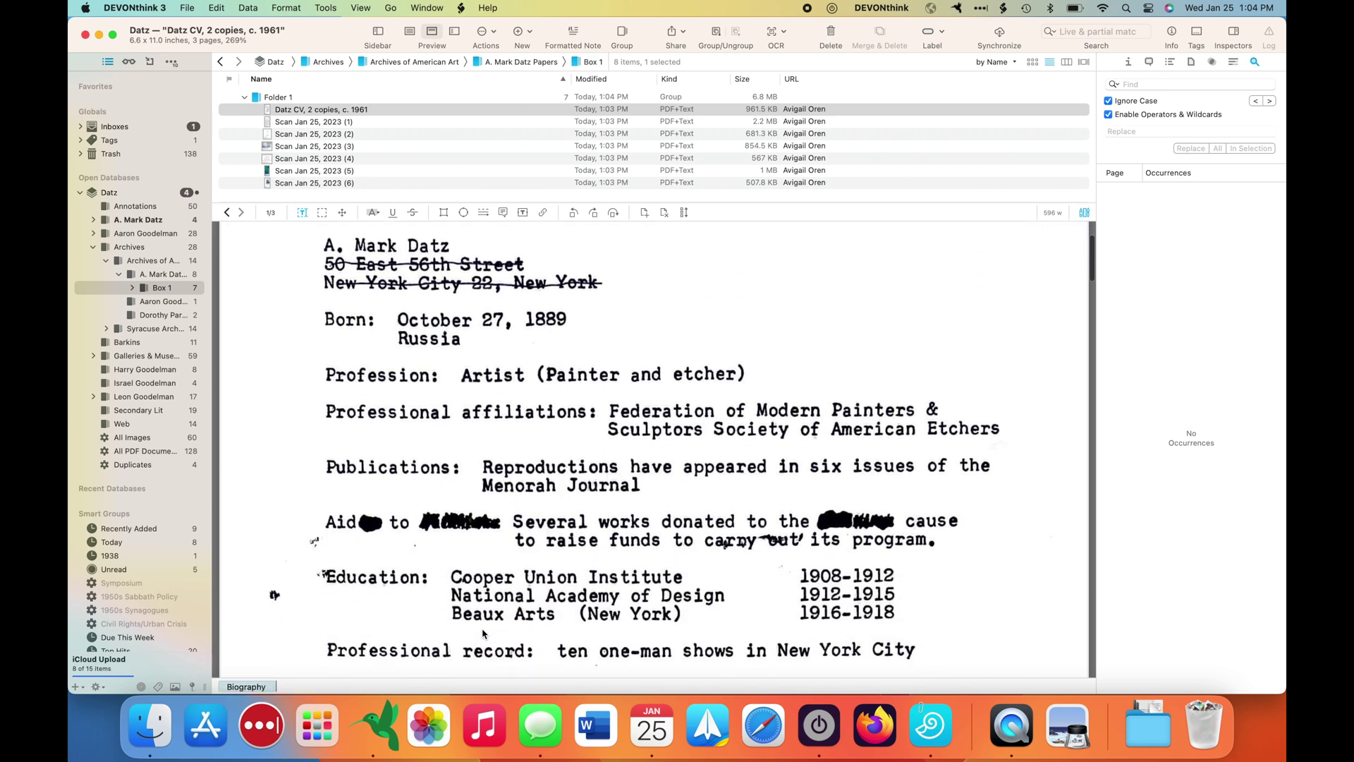
{"action": "scroll", "coordinate": [483, 633], "scroll_direction": "down", "scroll_amount": 14}
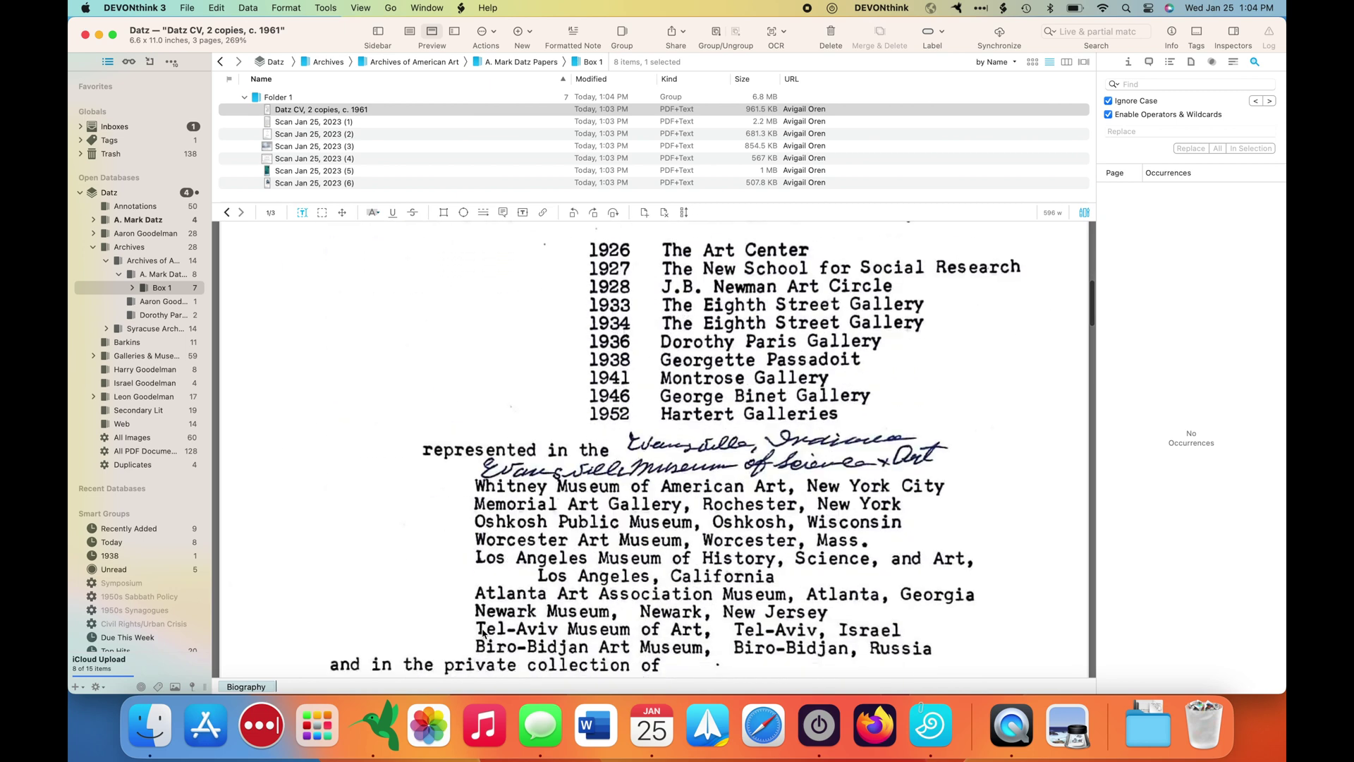
{"action": "scroll", "coordinate": [482, 632], "scroll_direction": "down", "scroll_amount": 4}
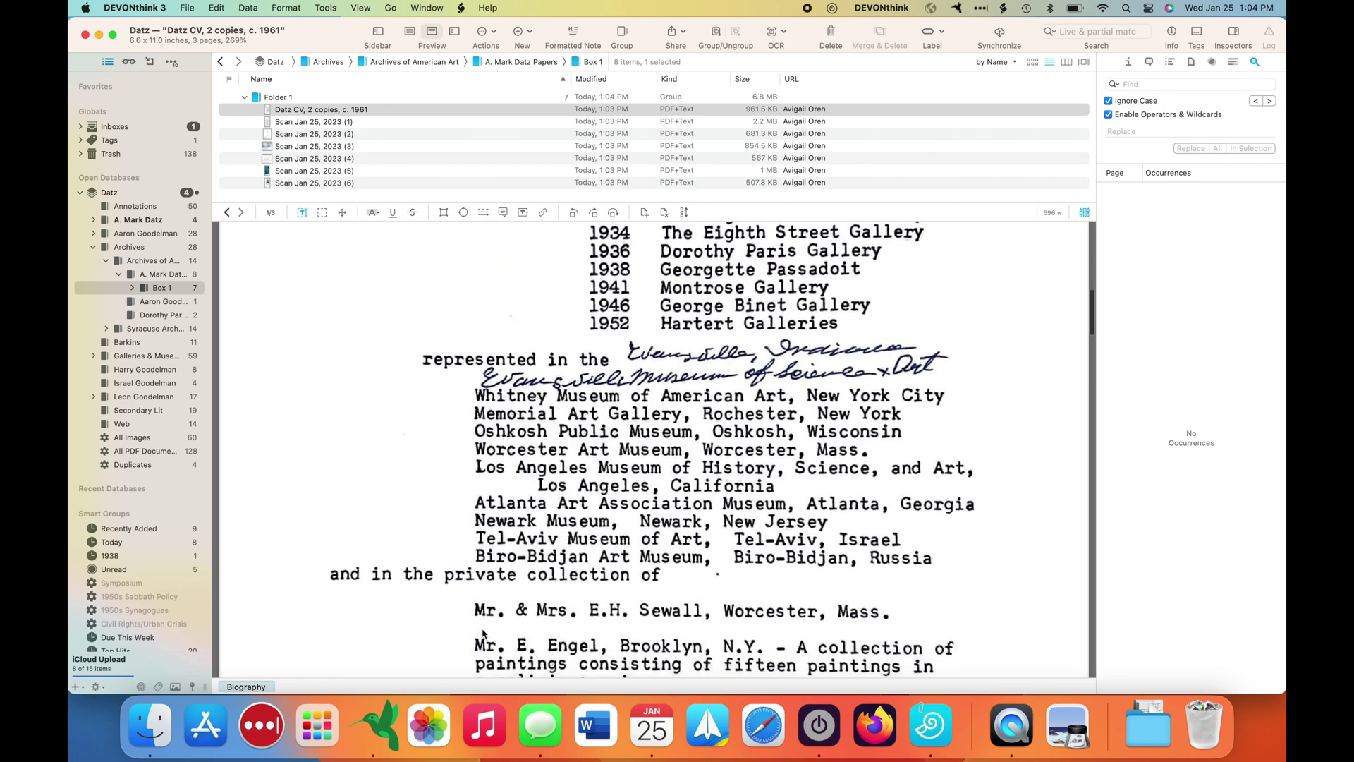
{"action": "scroll", "coordinate": [483, 632], "scroll_direction": "down", "scroll_amount": 17}
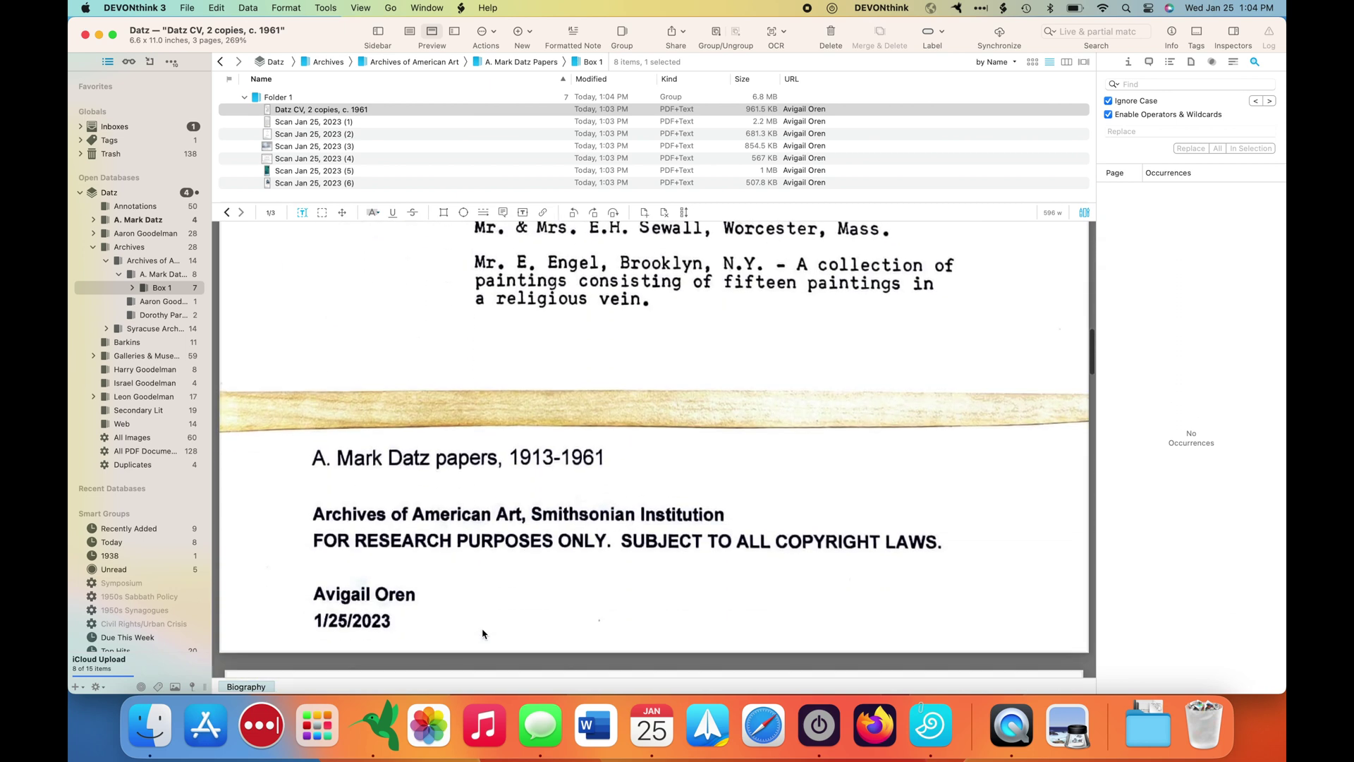
{"action": "scroll", "coordinate": [483, 632], "scroll_direction": "down", "scroll_amount": 7}
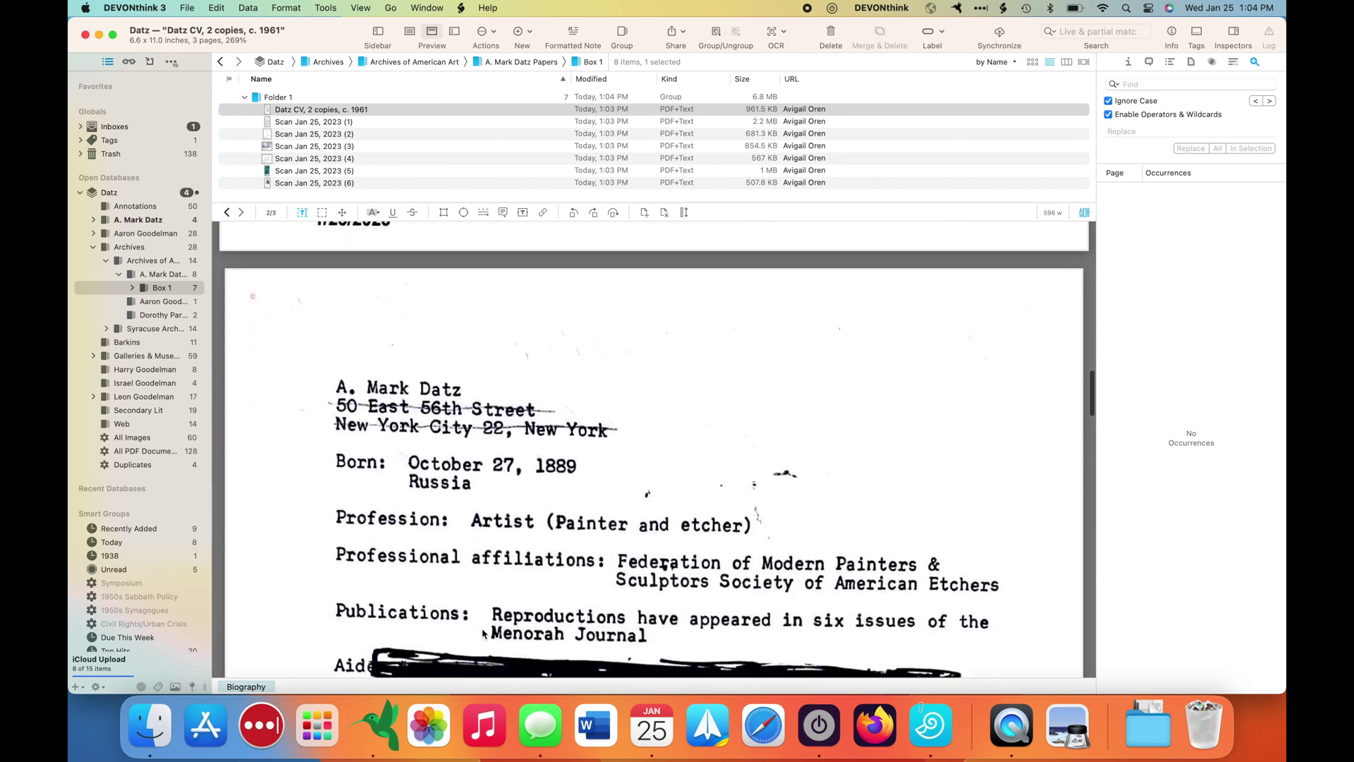
{"action": "scroll", "coordinate": [482, 632], "scroll_direction": "down", "scroll_amount": 4}
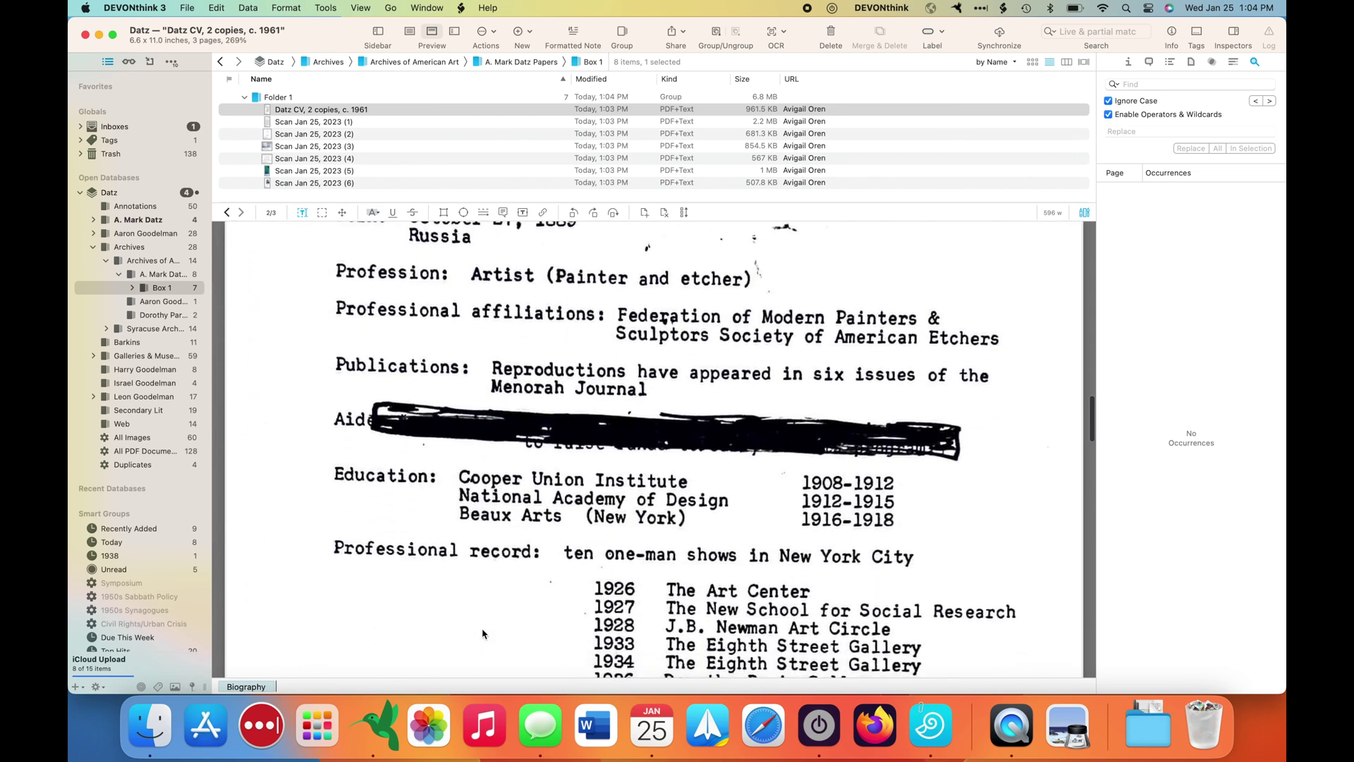
{"action": "scroll", "coordinate": [483, 632], "scroll_direction": "down", "scroll_amount": 20}
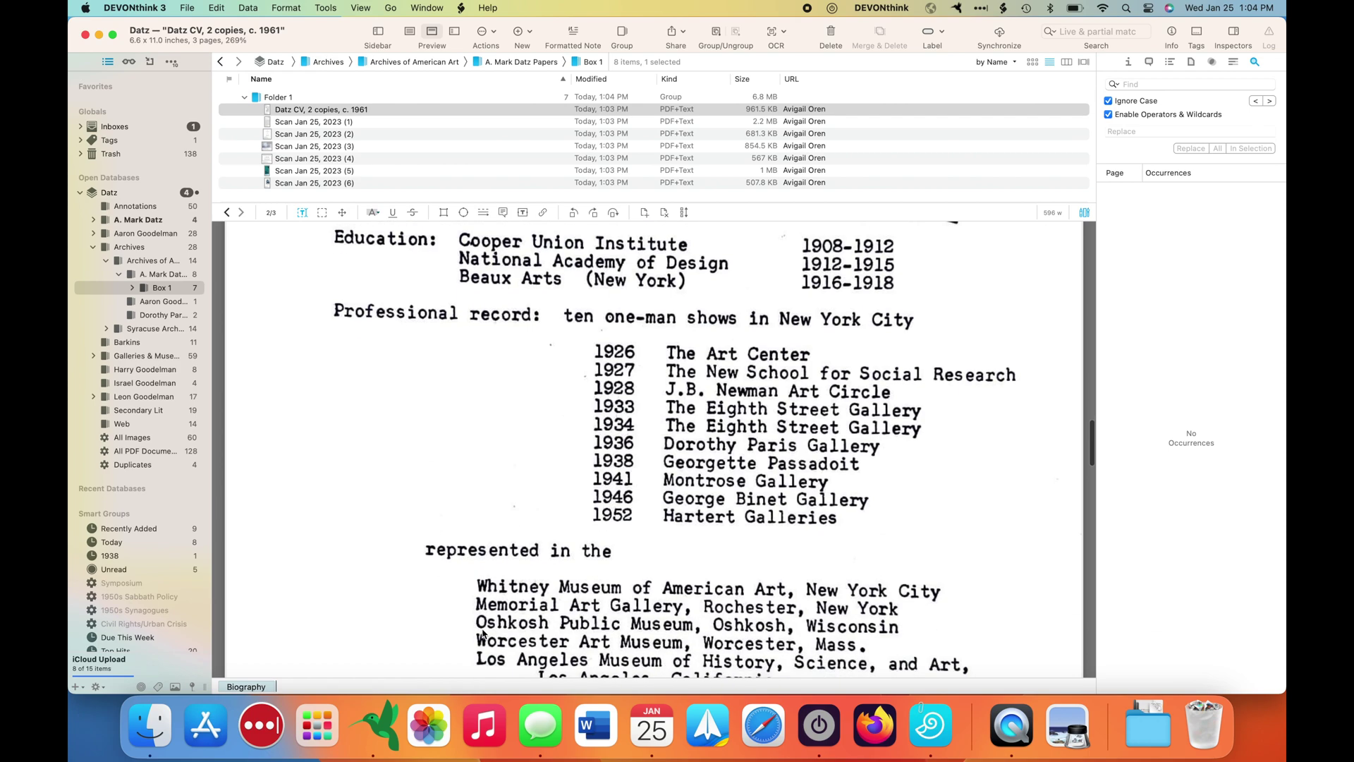
{"action": "scroll", "coordinate": [482, 633], "scroll_direction": "down", "scroll_amount": 11}
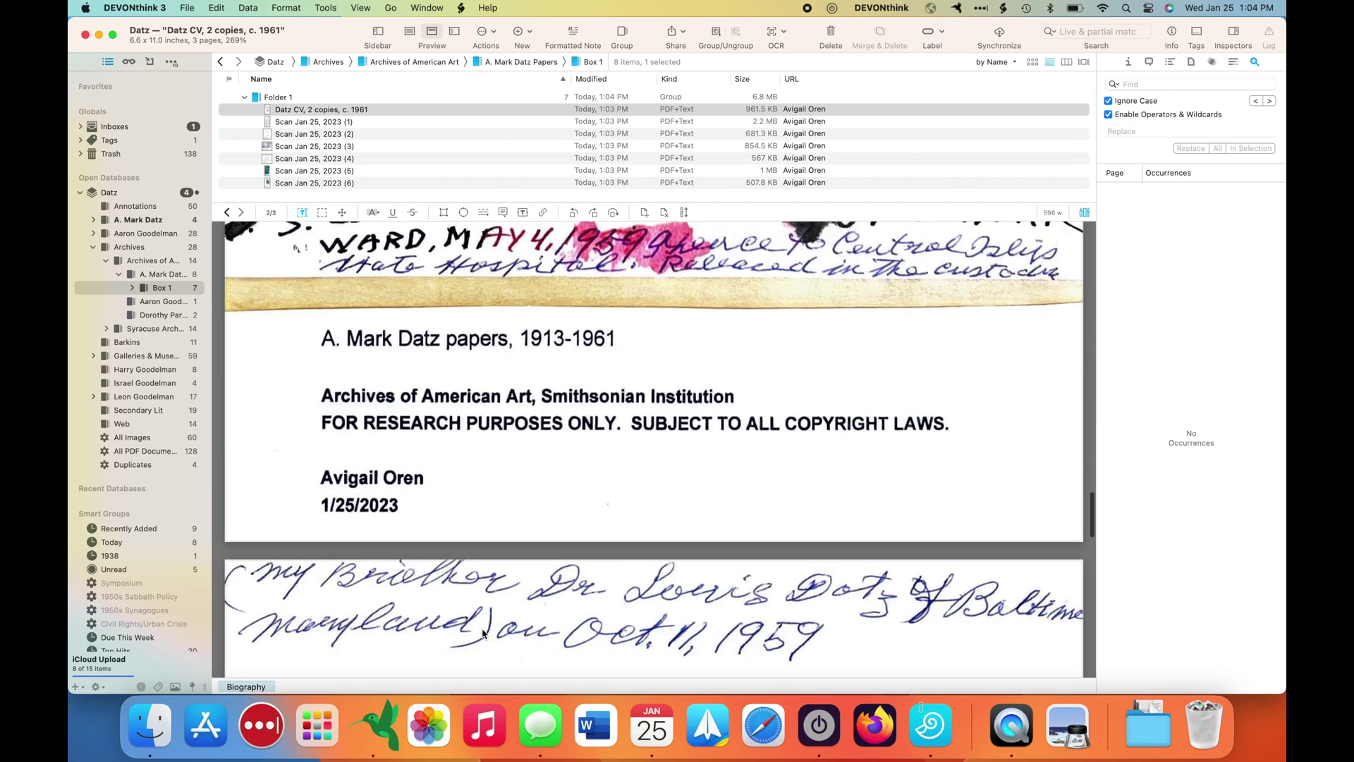
{"action": "scroll", "coordinate": [483, 633], "scroll_direction": "down", "scroll_amount": 7}
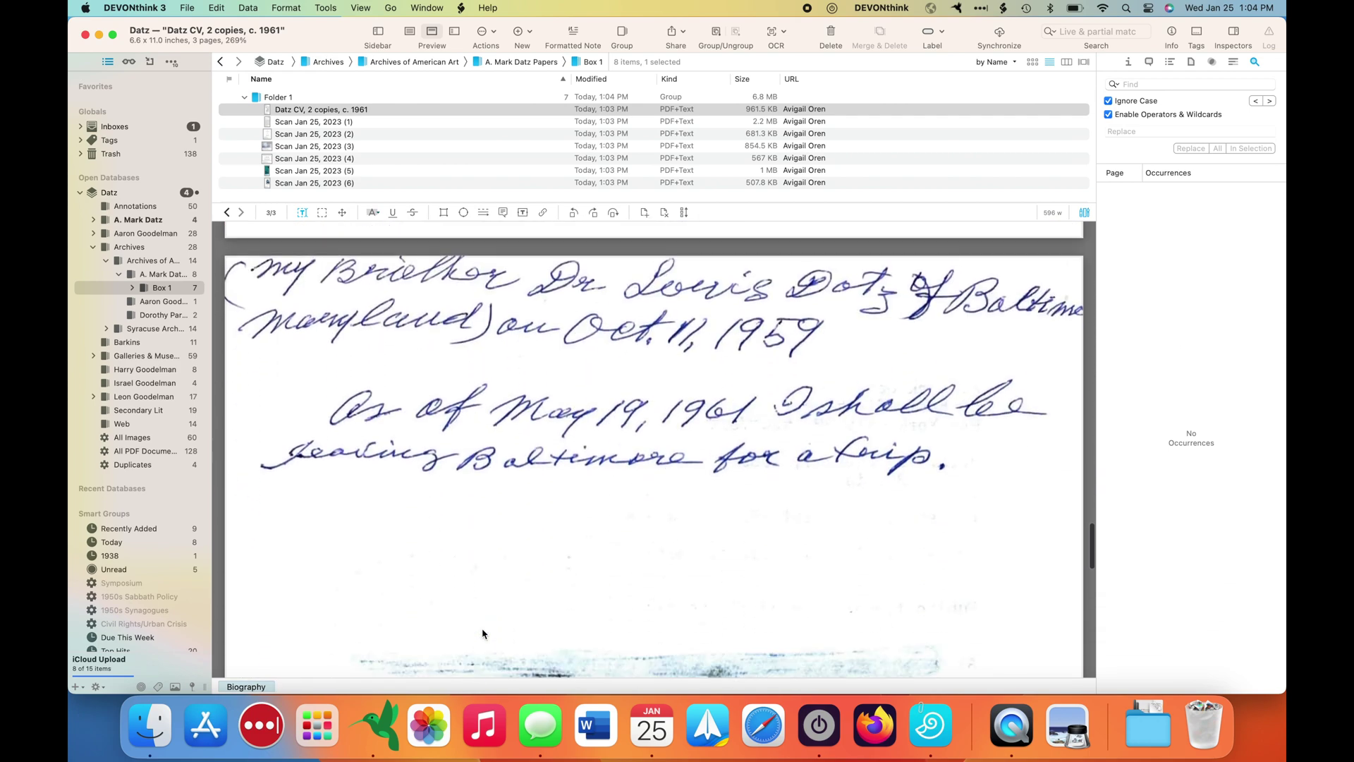
Step: Convert the Datz CV PDF to a searchable PDF with OCR, confirming the re-run
{"action": "left_click", "coordinate": [577, 111]}
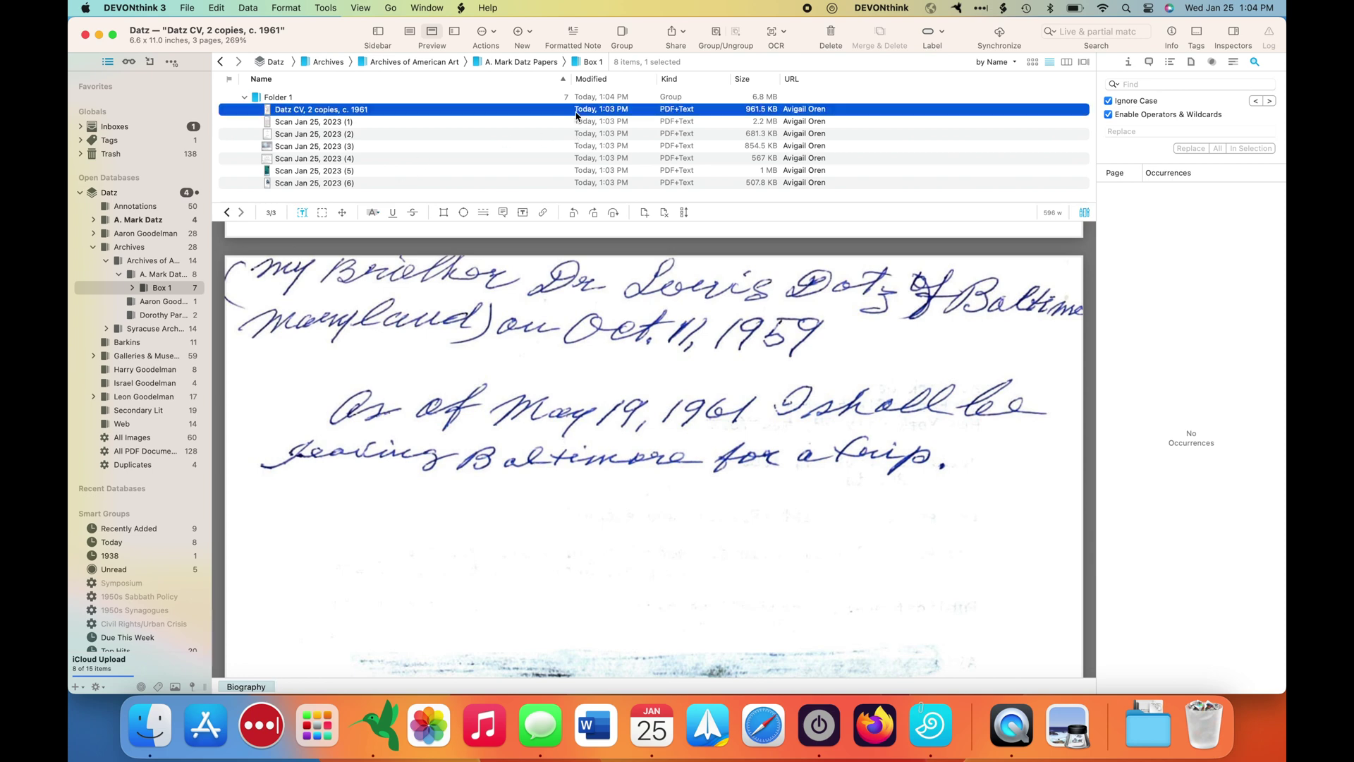
{"action": "right_click", "coordinate": [577, 115]}
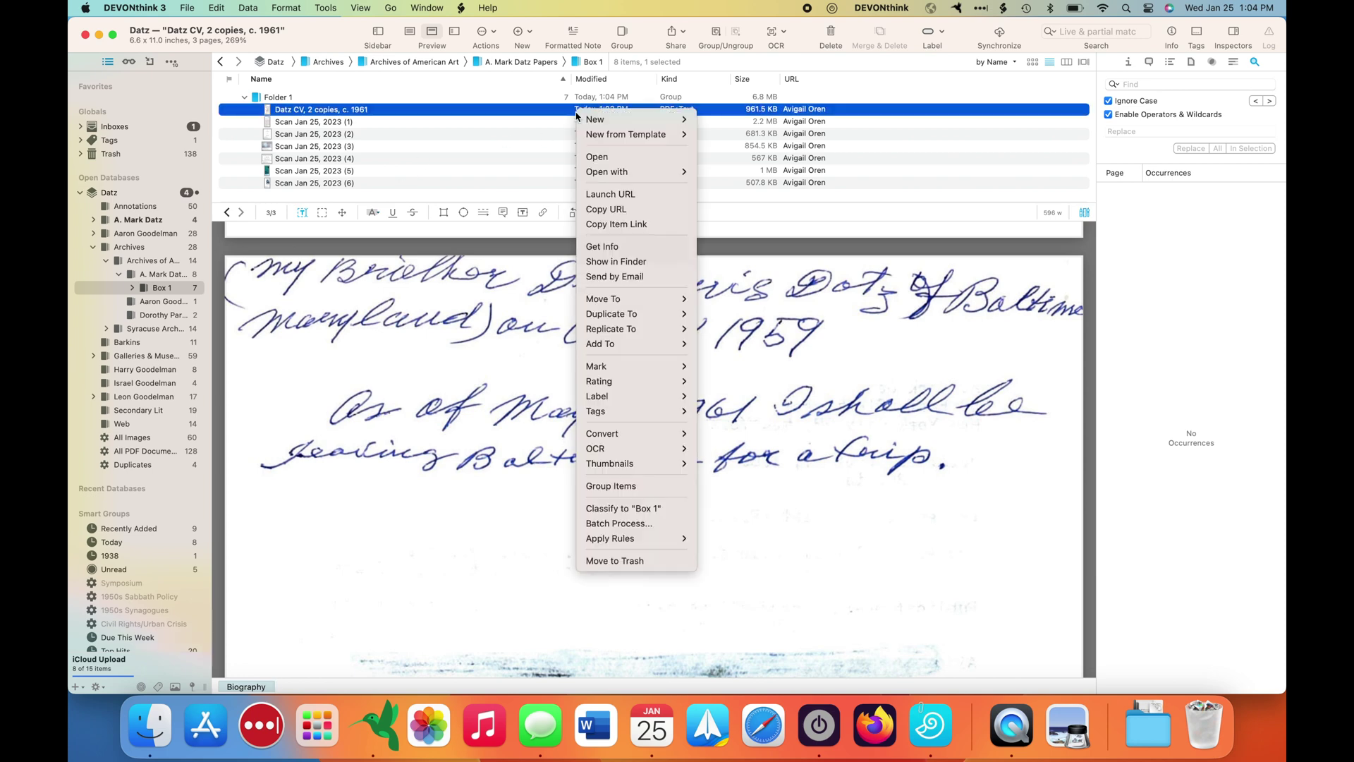
{"action": "mouse_move", "coordinate": [659, 451]}
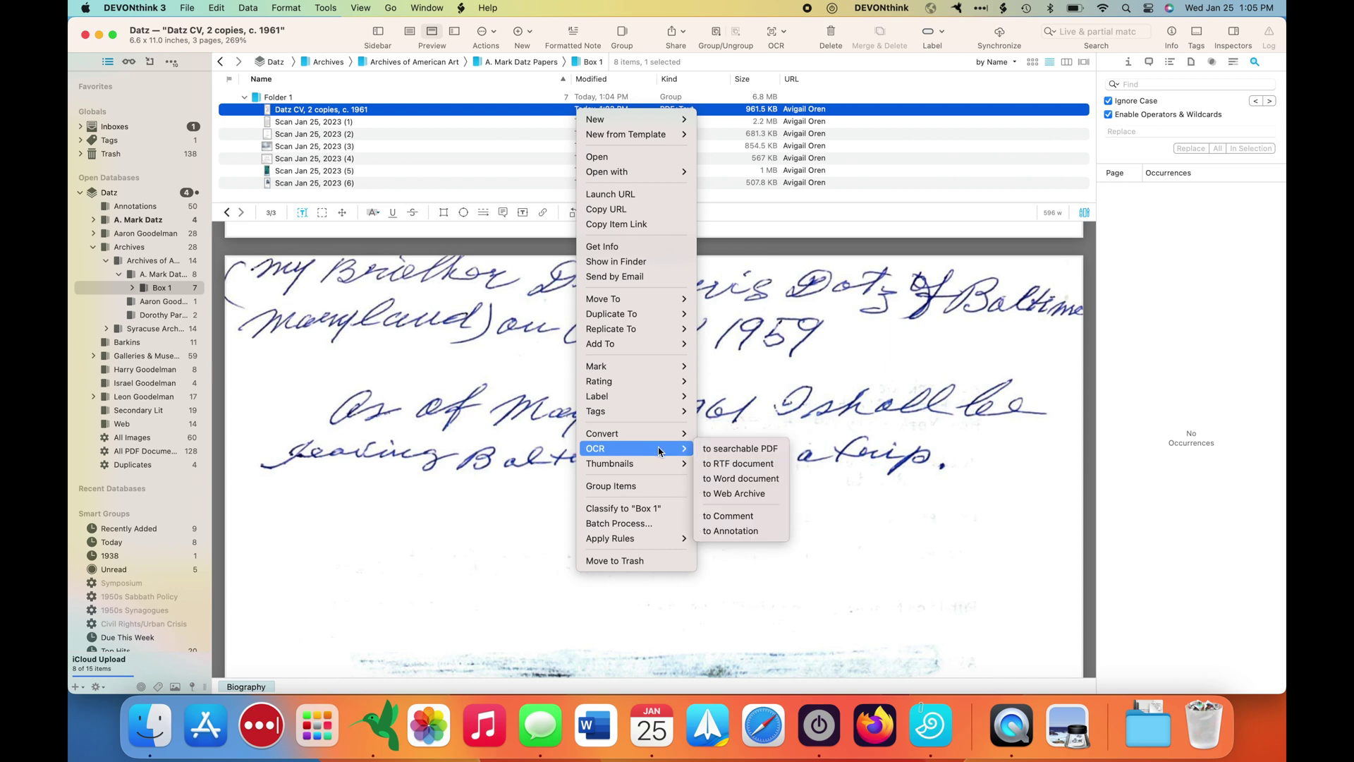
{"action": "left_click", "coordinate": [719, 454]}
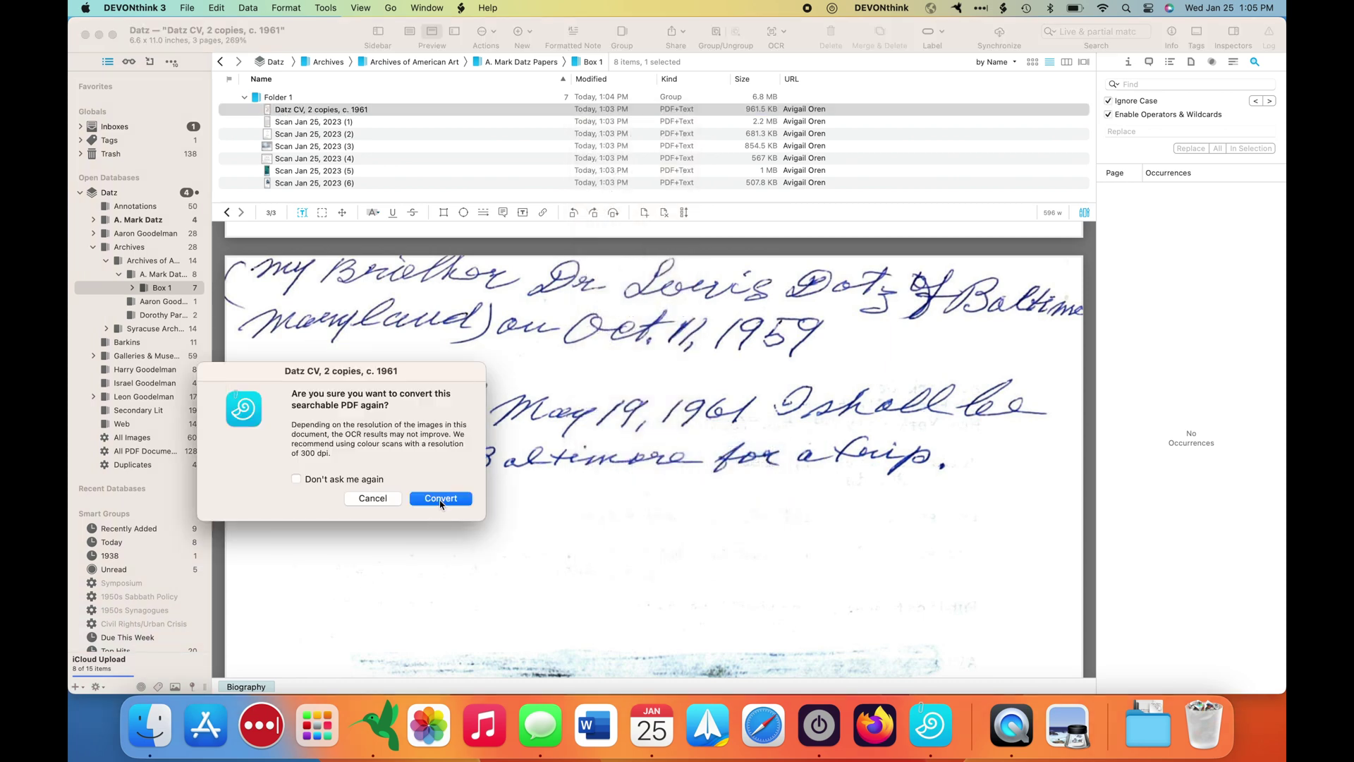
{"action": "left_click", "coordinate": [441, 499]}
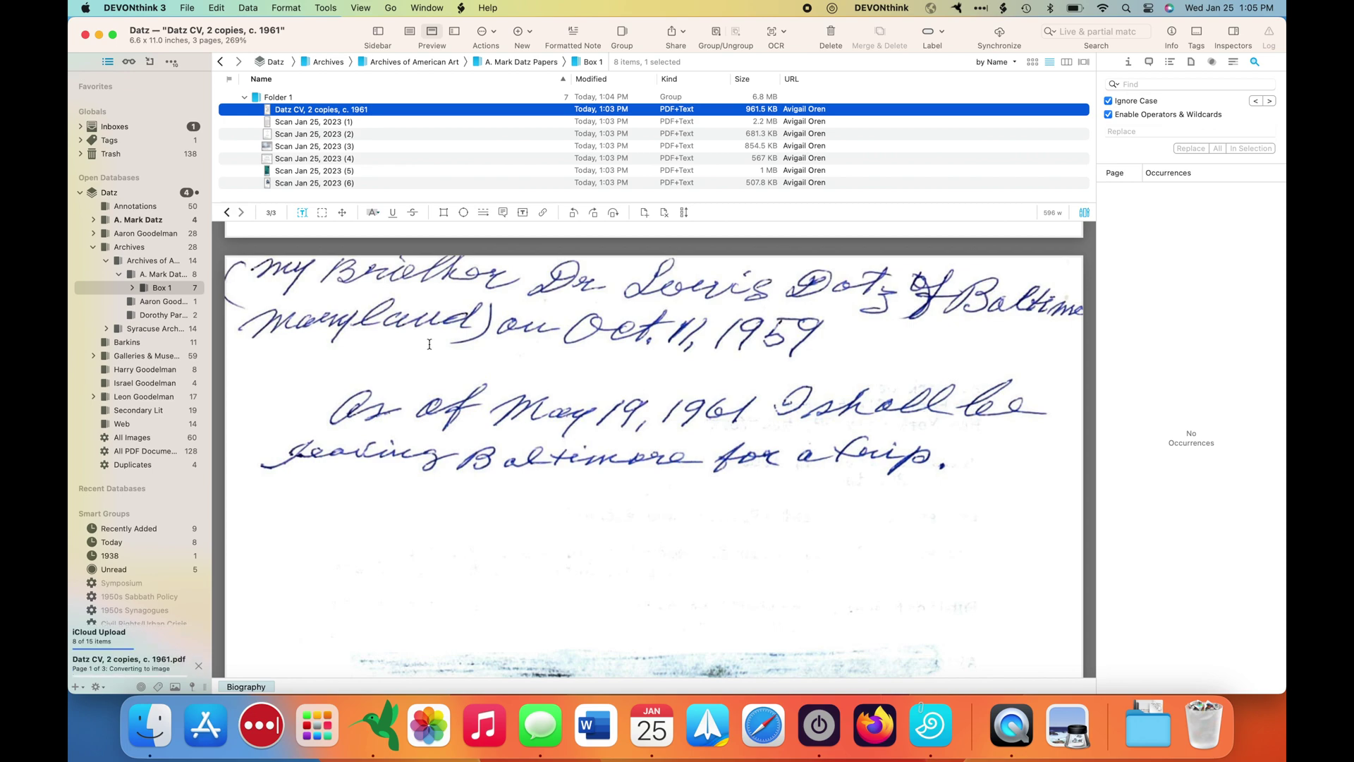
{"action": "scroll", "coordinate": [429, 344], "scroll_direction": "up", "scroll_amount": 15}
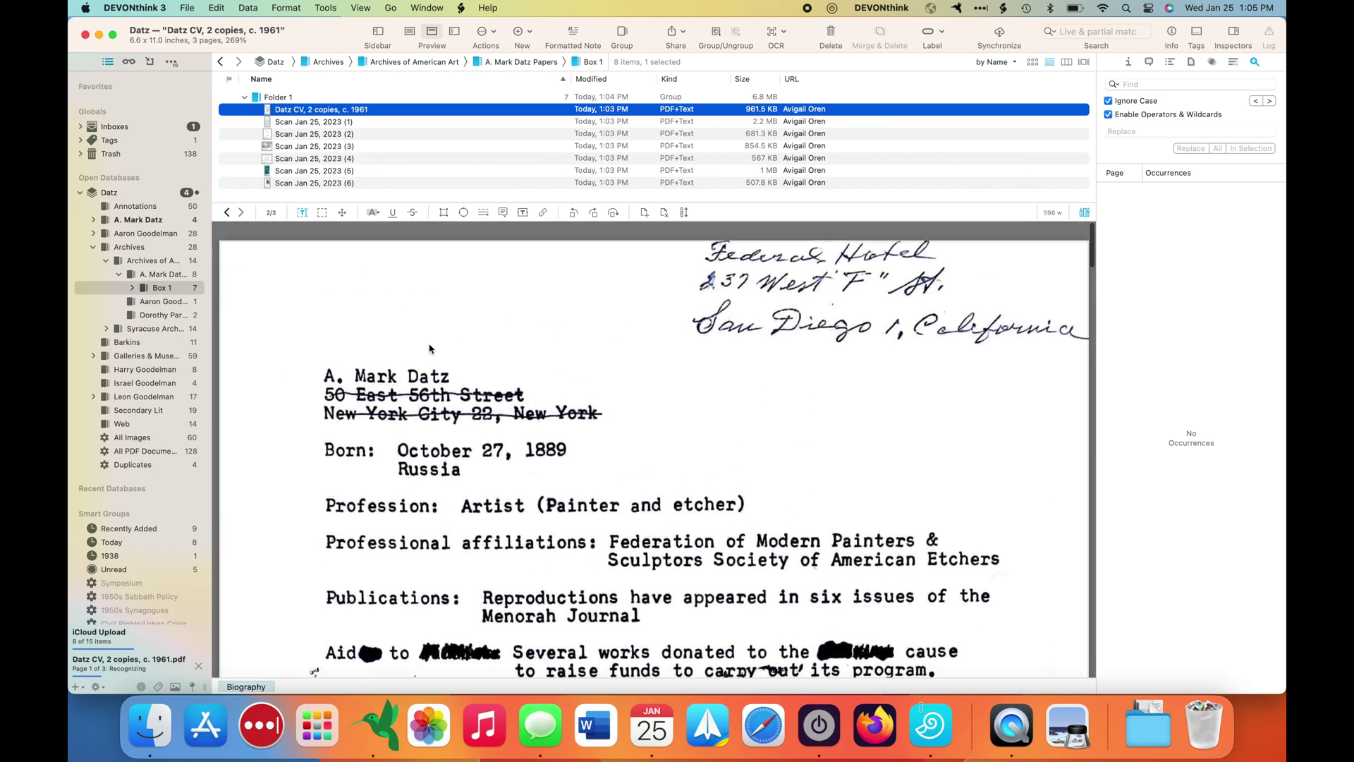
{"action": "left_click", "coordinate": [371, 123]}
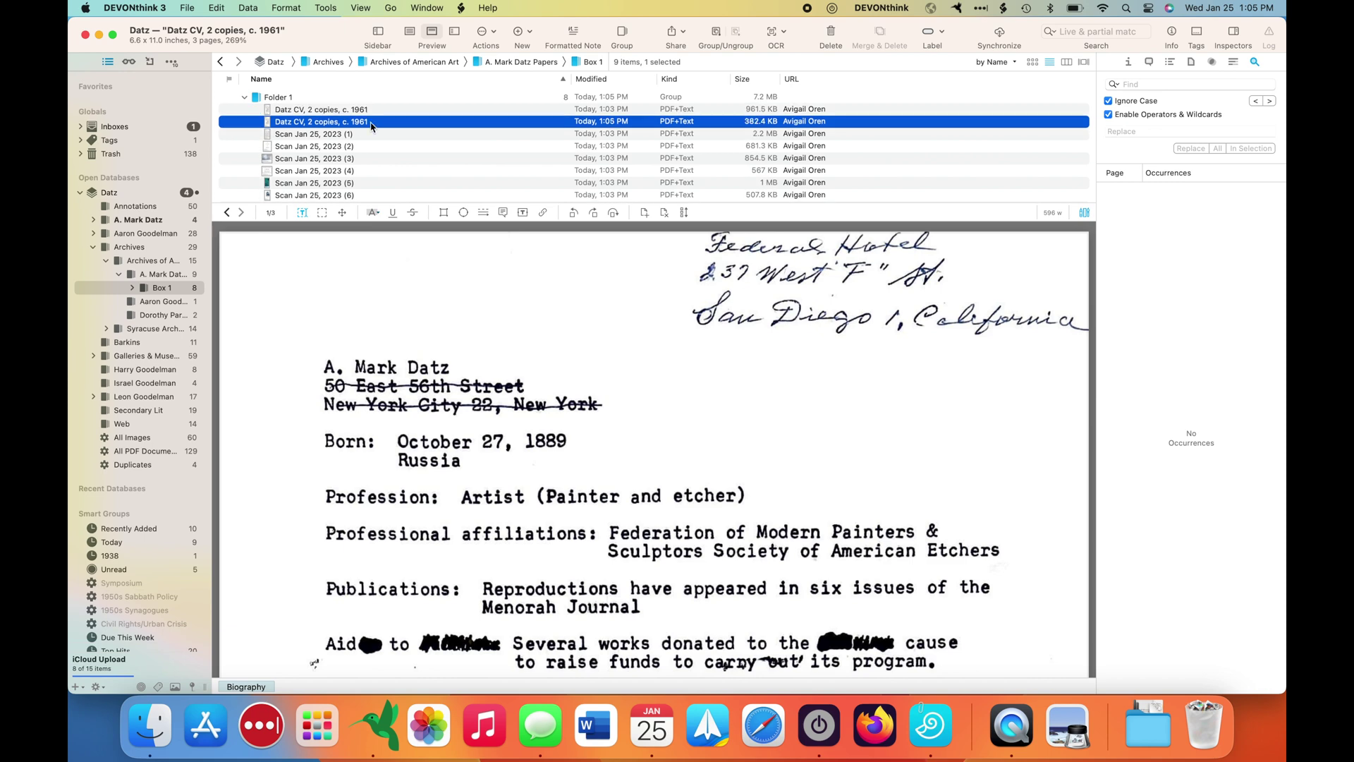
{"action": "left_click_drag", "start_coordinate": [411, 444], "coordinate": [434, 558]}
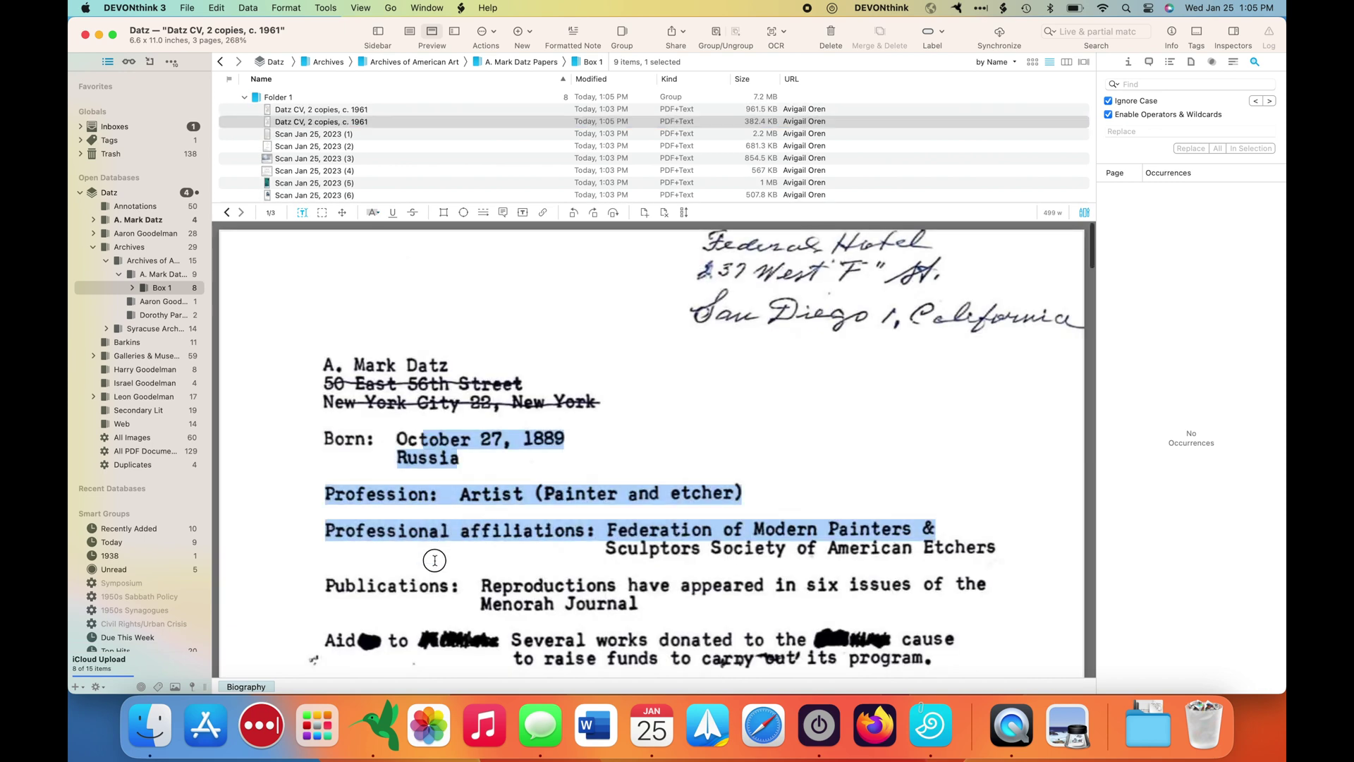
{"action": "left_click", "coordinate": [834, 473]}
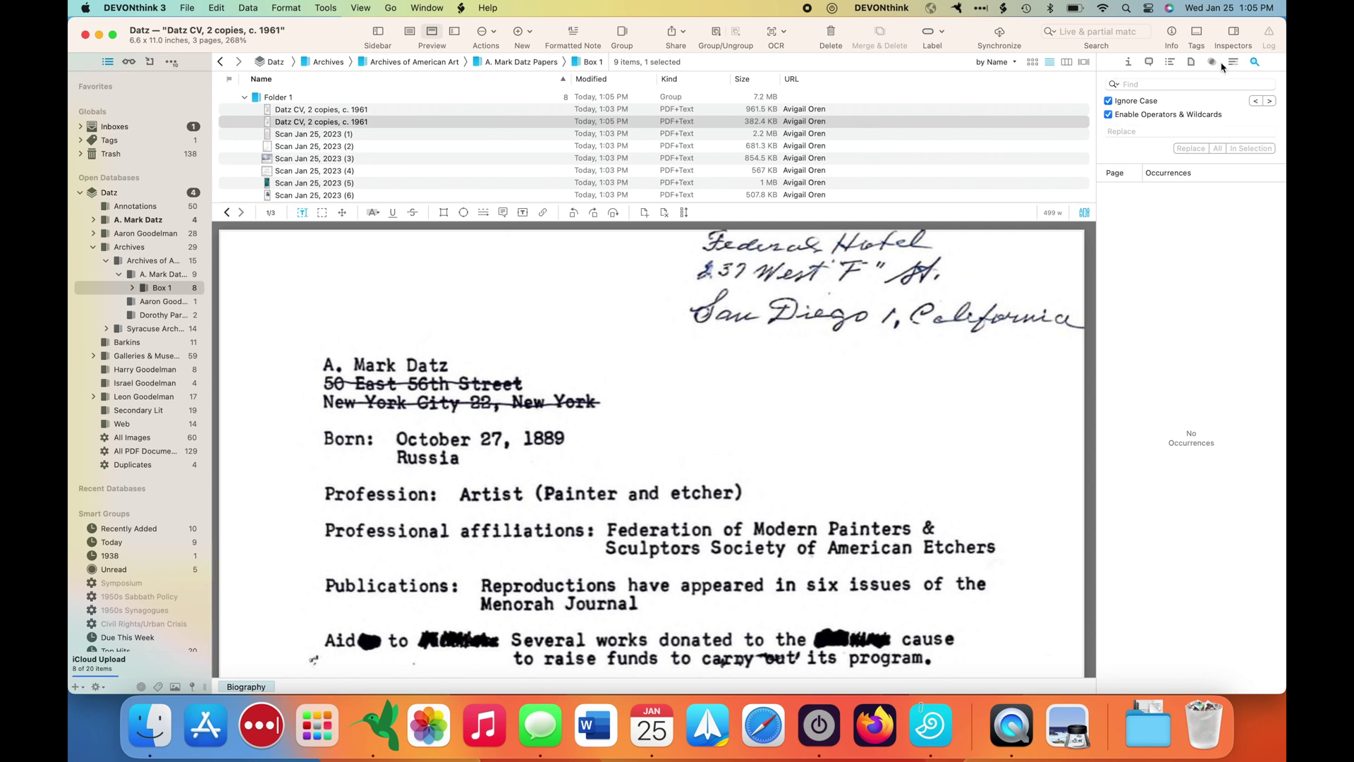
{"action": "left_click", "coordinate": [1200, 88]}
{"action": "type", "text": "1889"}
{"action": "key", "text": "Return"}
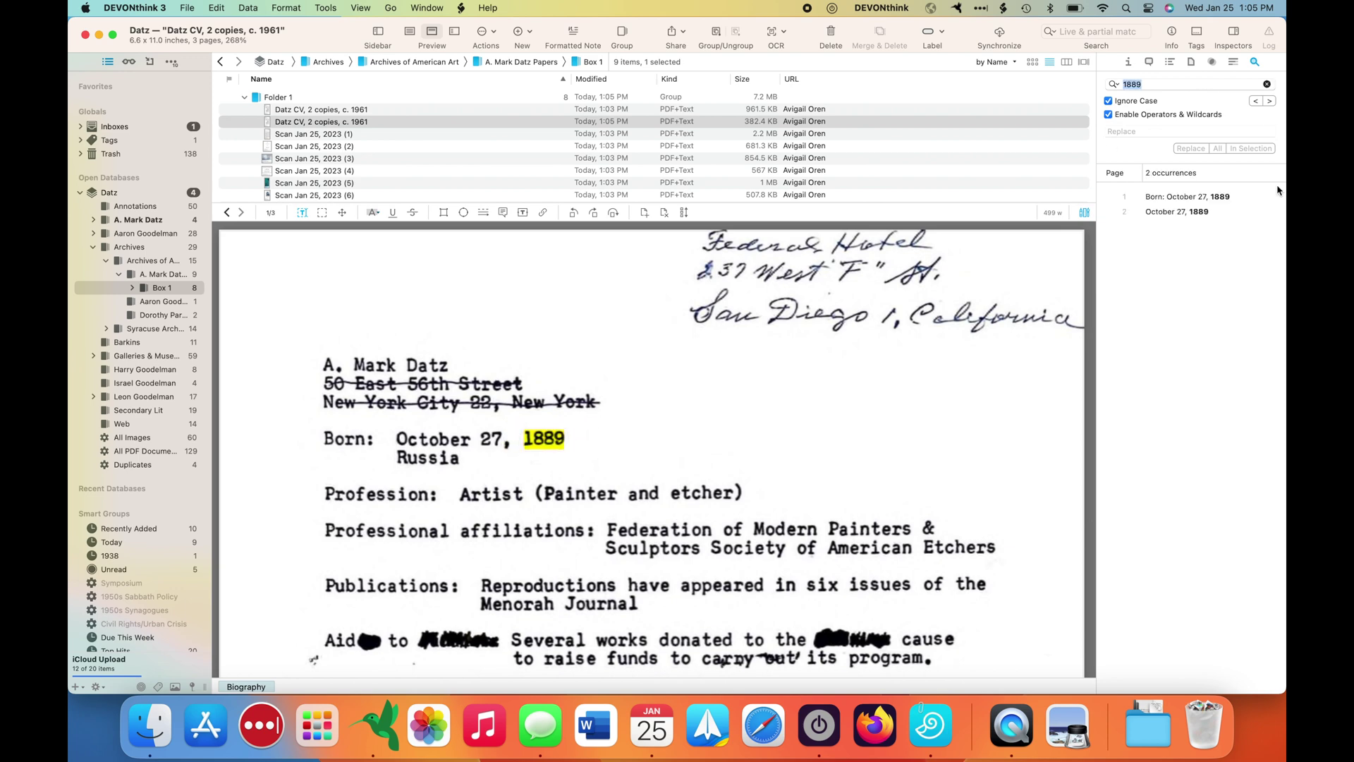
{"action": "left_click", "coordinate": [1267, 84]}
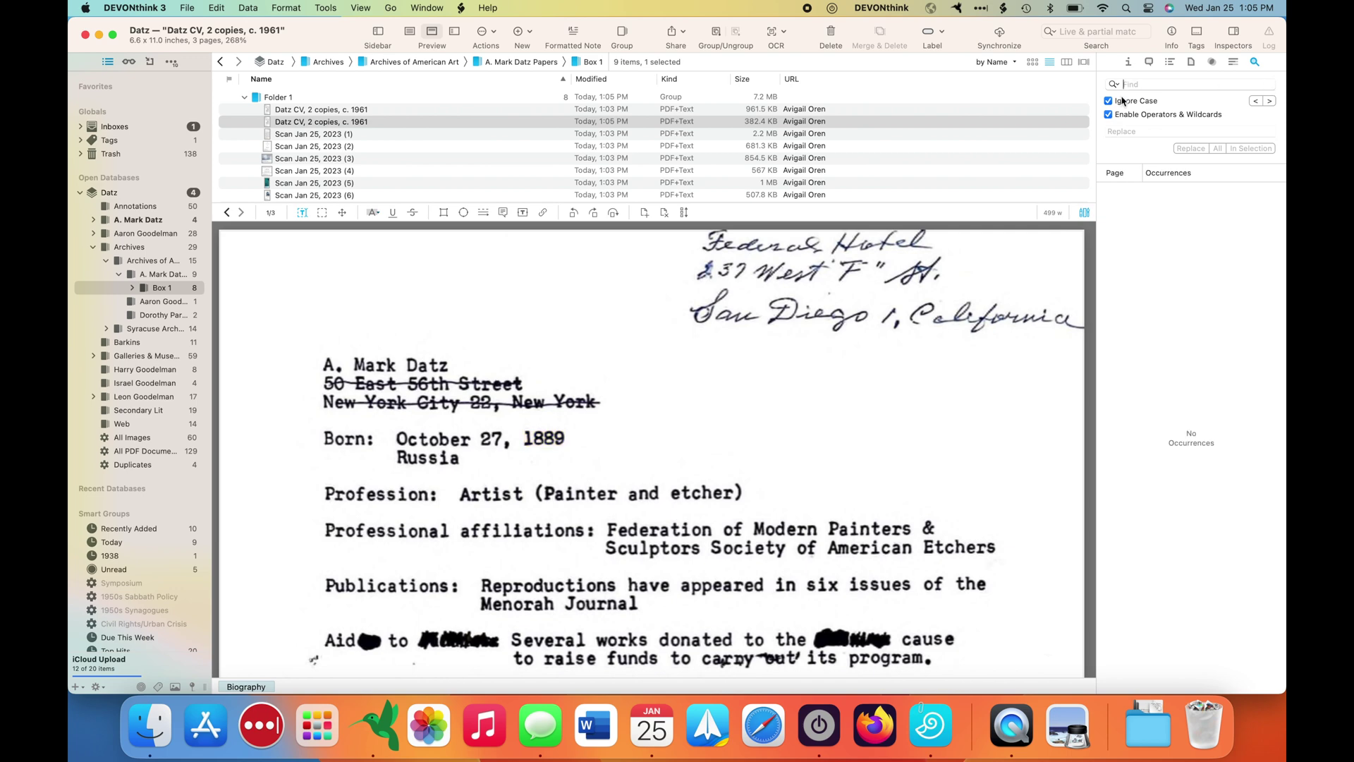
Step: Delete the original 961.5 KB Datz CV PDF, keeping the 382.4 KB OCR'd copy
{"action": "left_click", "coordinate": [659, 111]}
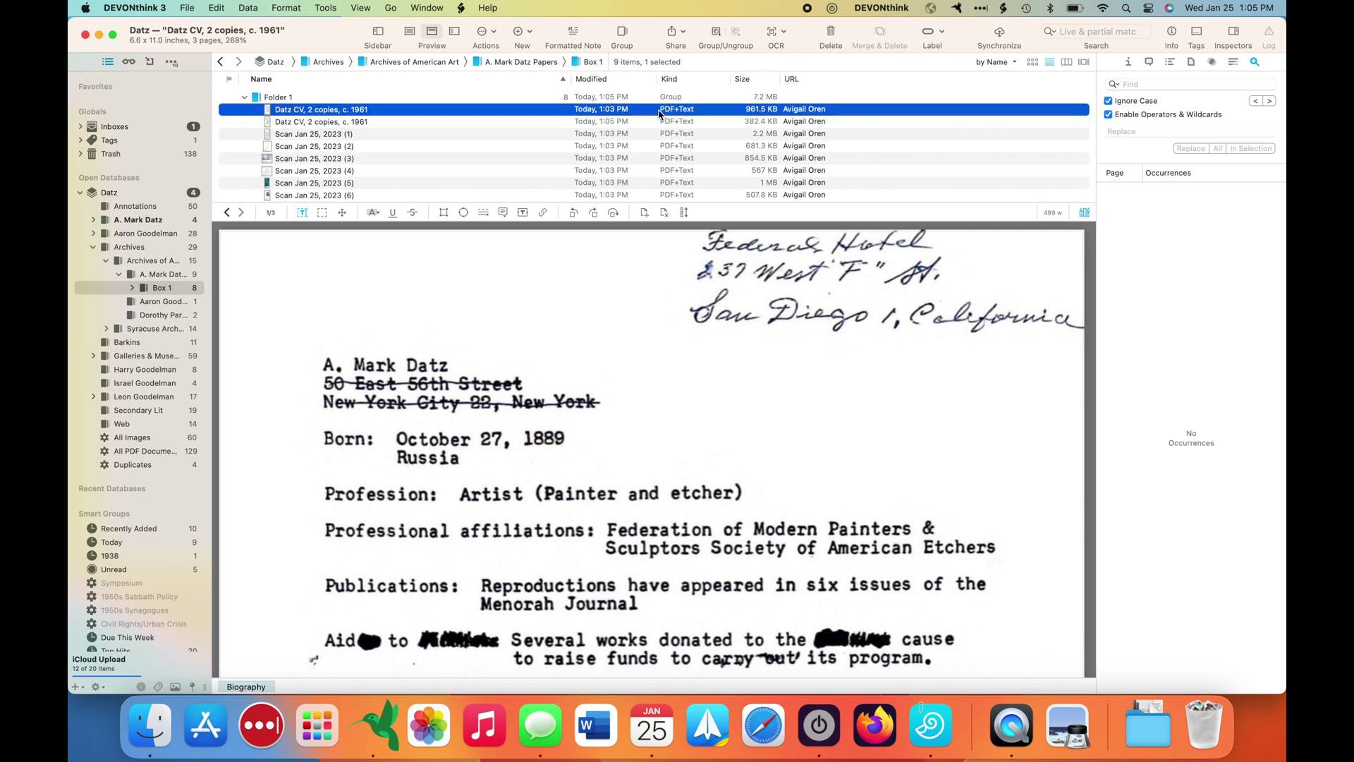
{"action": "left_click", "coordinate": [831, 34]}
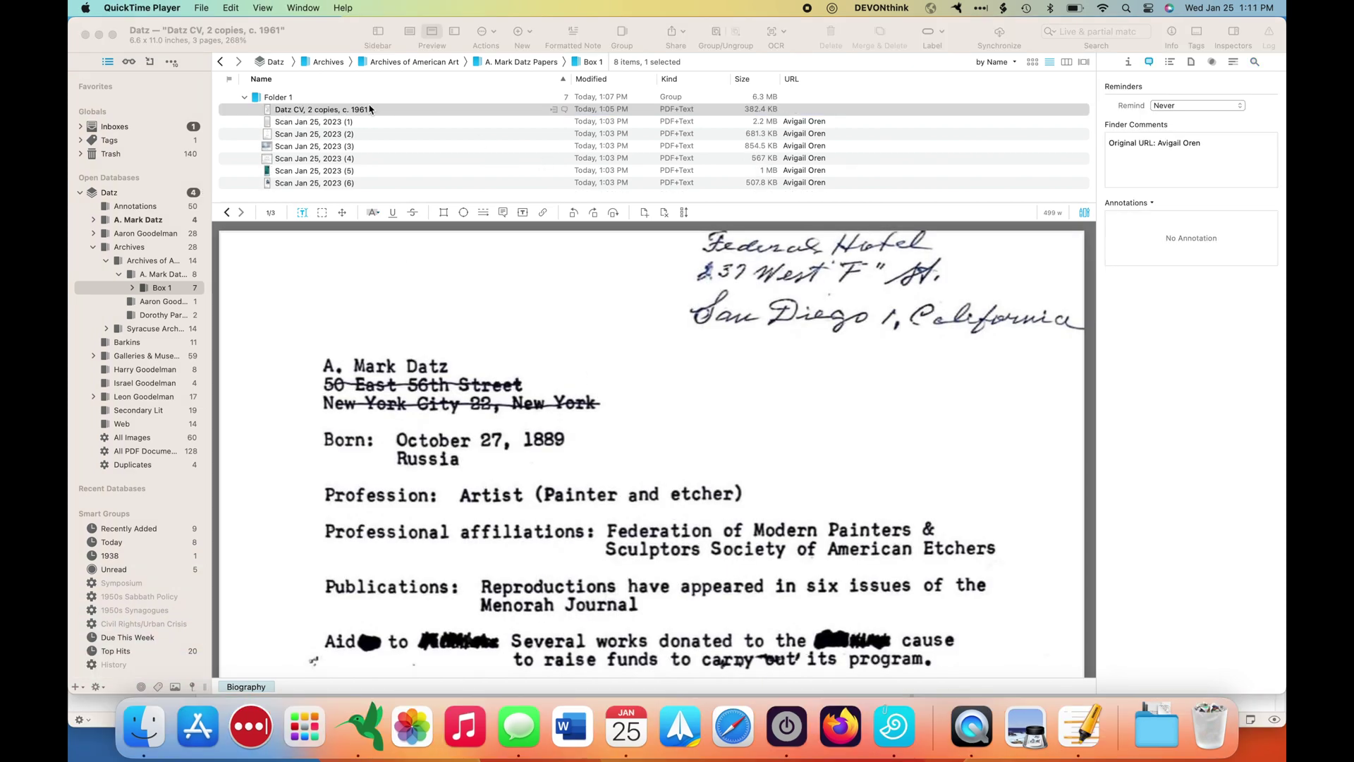
{"action": "left_click", "coordinate": [368, 110]}
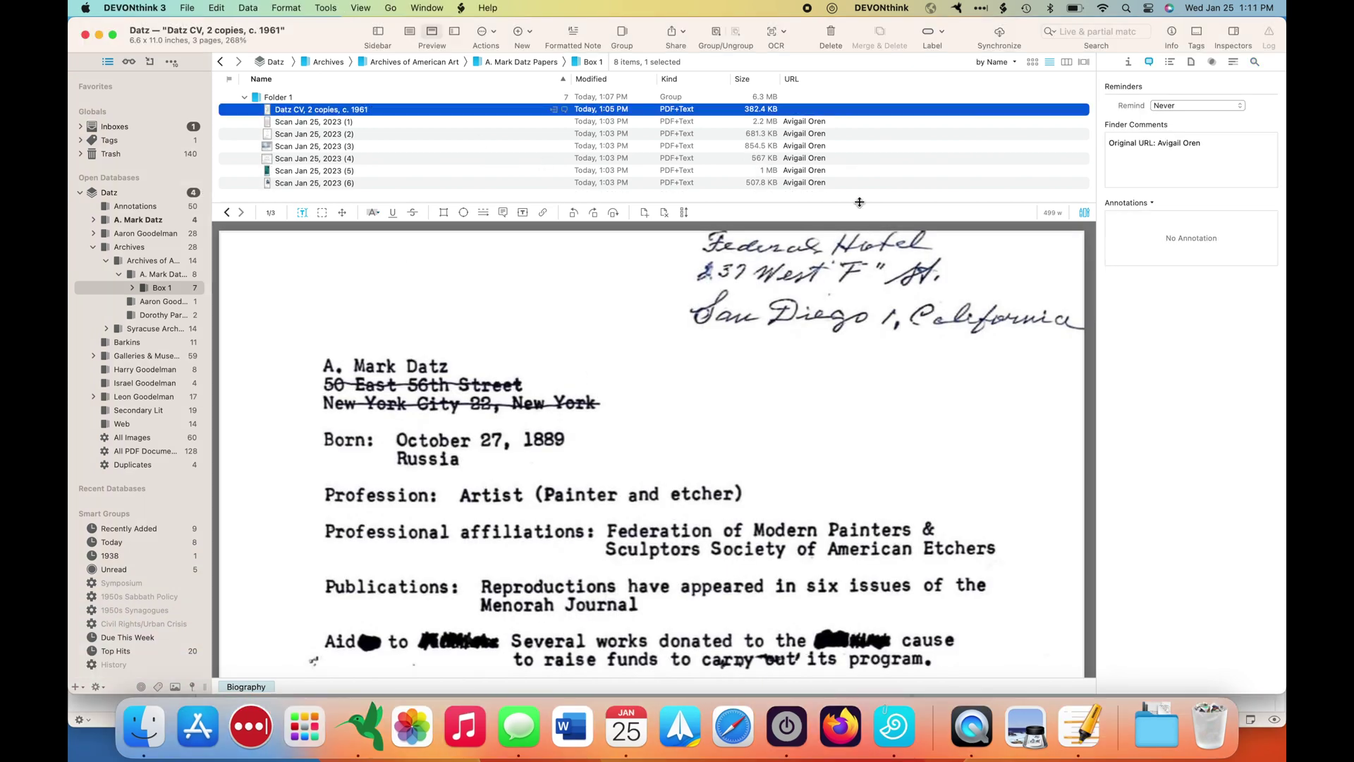
Step: Create a new SuperAnnotation note from the SuperAnnotations template for the OCR'd PDF
{"action": "left_click", "coordinate": [495, 32]}
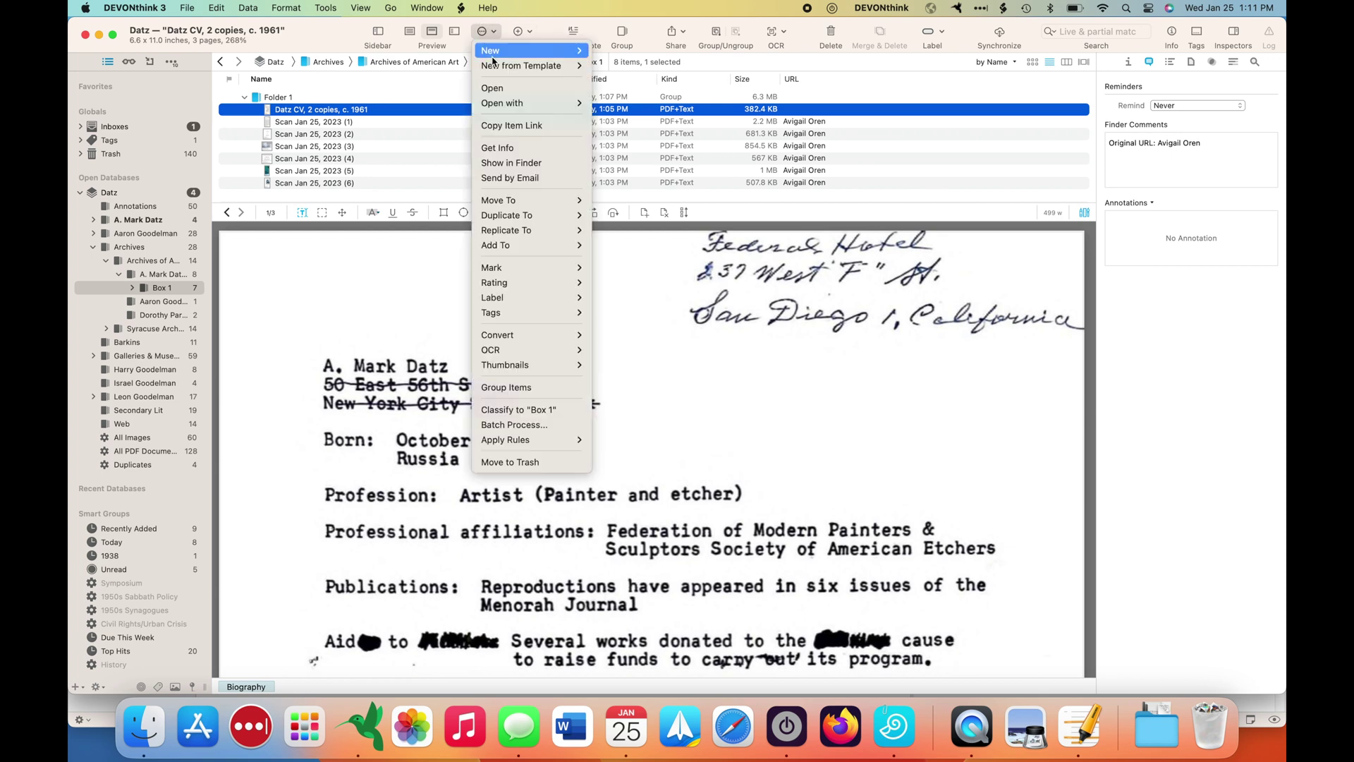
{"action": "mouse_move", "coordinate": [536, 65]}
{"action": "mouse_move", "coordinate": [663, 158]}
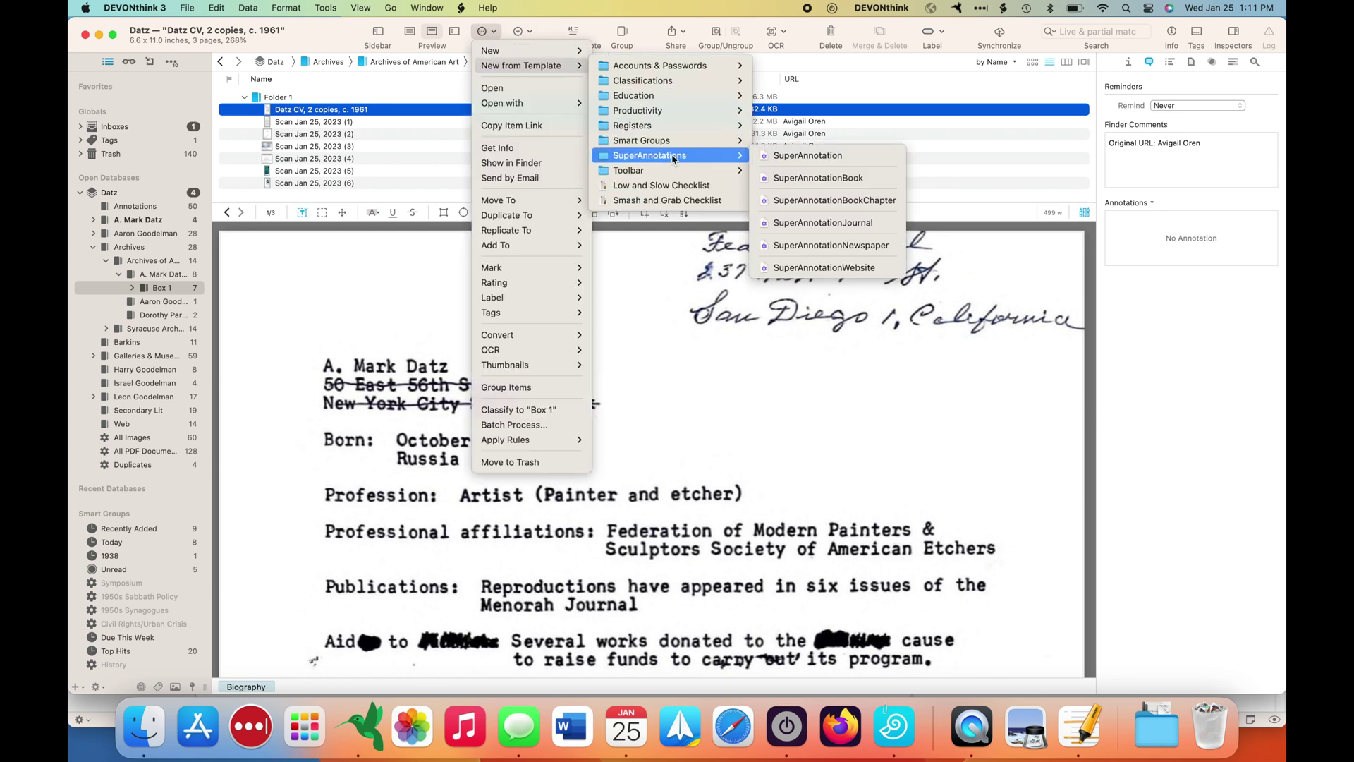
{"action": "left_click", "coordinate": [822, 156]}
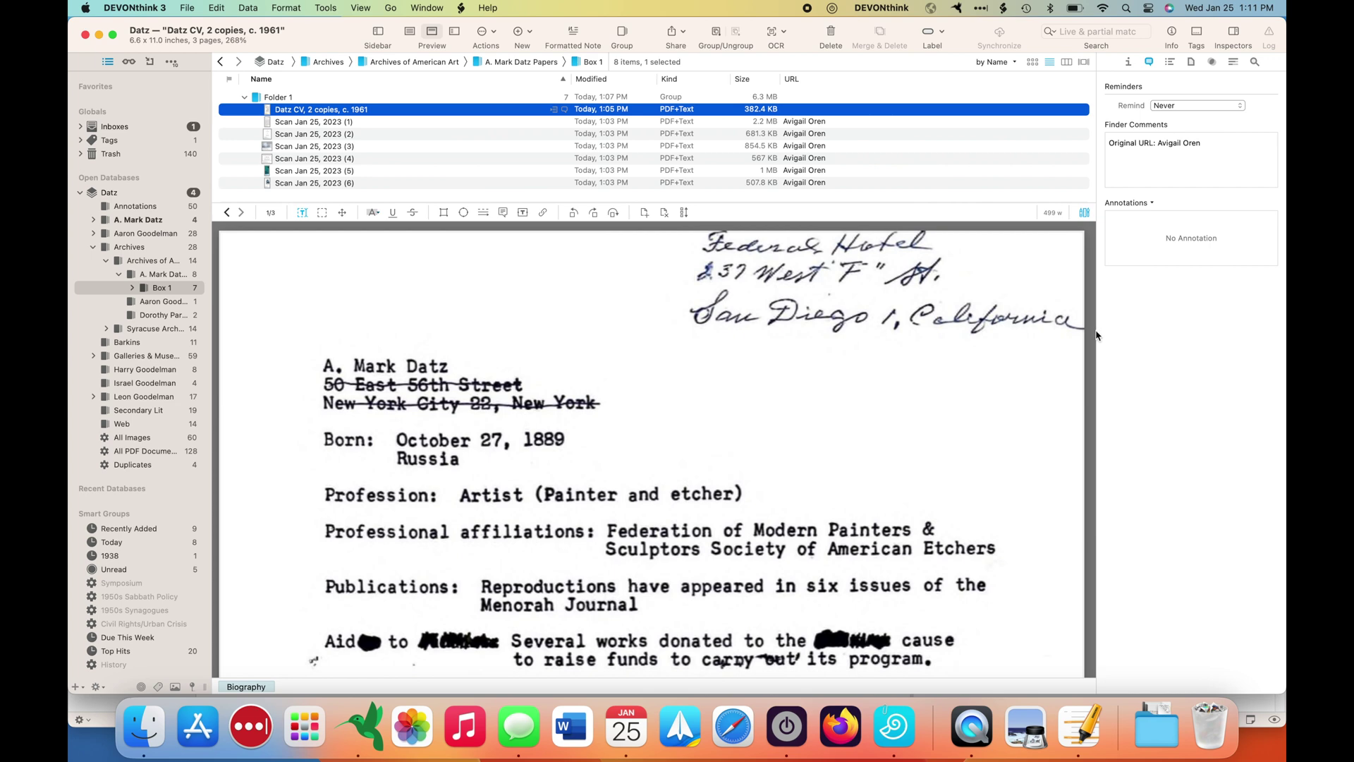
Step: Fill in the annotation's Author A. M. Datz, Title CV, and Collection A. Mark Datz Papers
{"action": "left_click", "coordinate": [957, 302]}
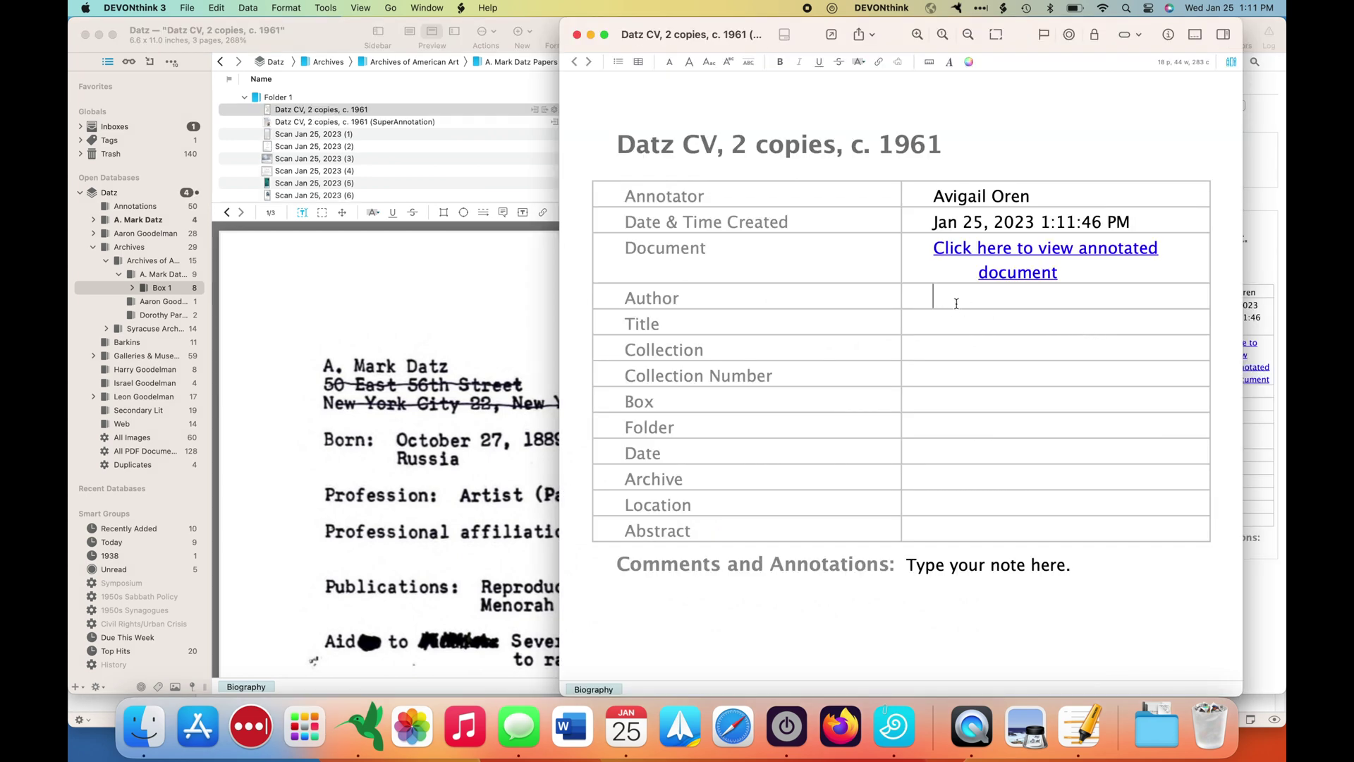
{"action": "type", "text": "Am."}
{"action": "key", "text": "BackSpace"}
{"action": "key", "text": "BackSpace"}
{"action": "type", "text": ". M. Datz"}
{"action": "key", "text": "Tab"}
{"action": "key", "text": "Tab"}
{"action": "type", "text": "CV"}
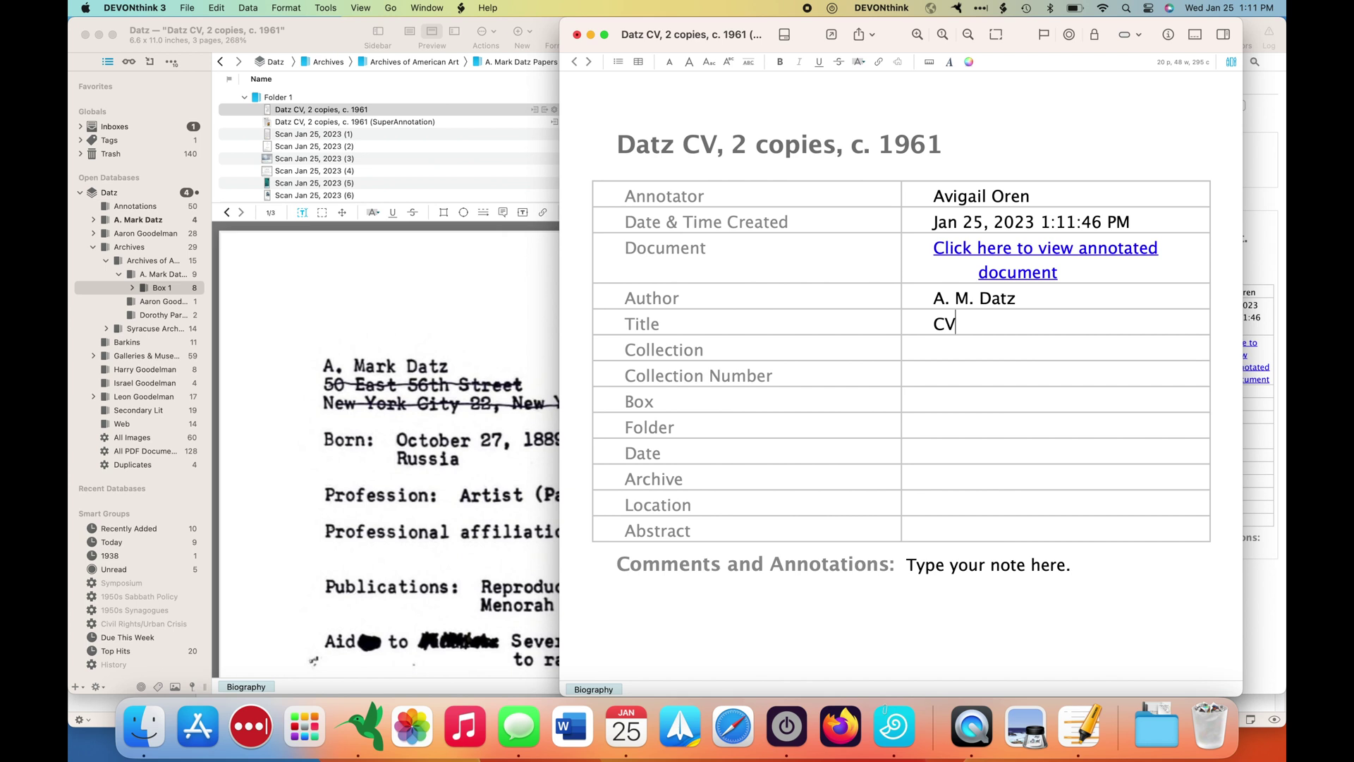
{"action": "key", "text": "Tab"}
{"action": "type", "text": "A. Mark Datz Papers"}
{"action": "key", "text": "Tab"}
{"action": "key", "text": "Tab"}
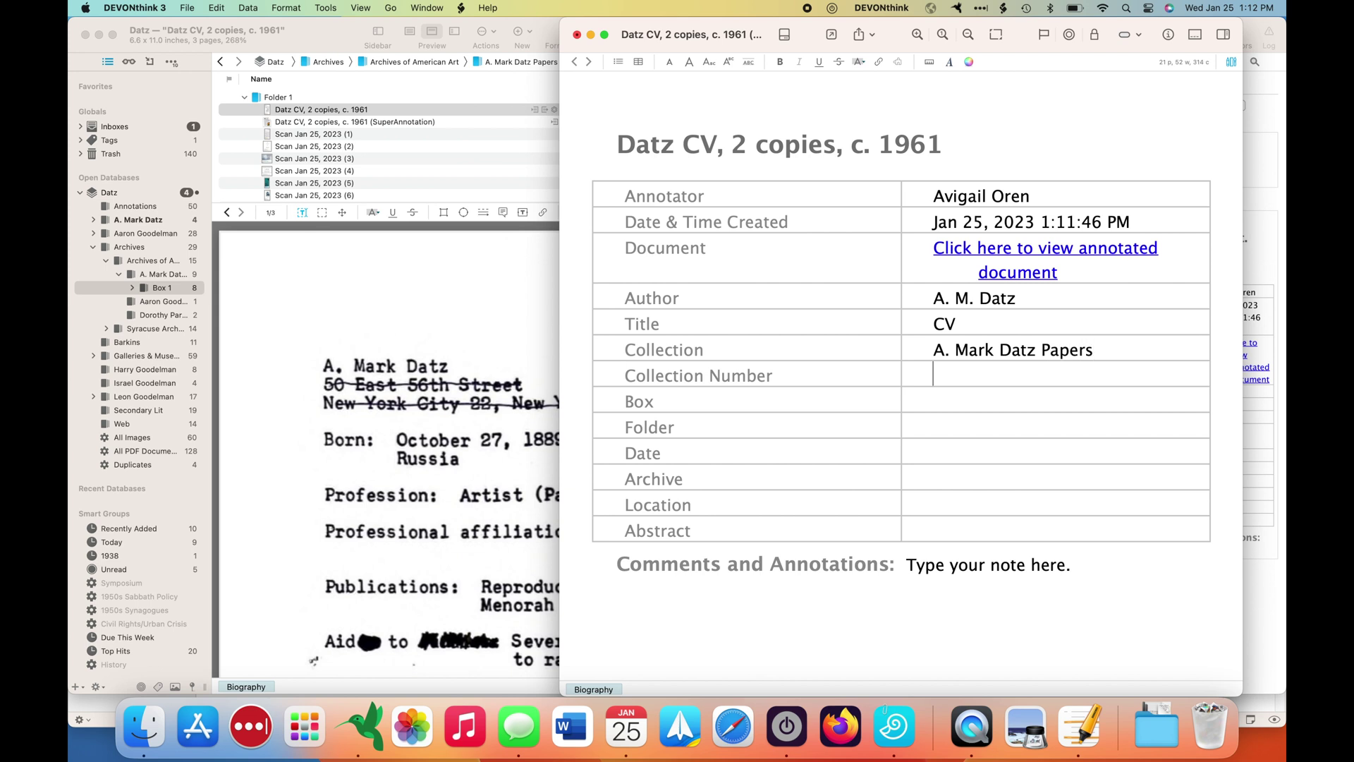
Step: Enter Box 1, Folder 1, Date c. 1961, Archive Archives of American Art, Location Washington D.C
{"action": "type", "text": "1"}
{"action": "key", "text": "Tab"}
{"action": "type", "text": "1"}
{"action": "key", "text": "Tab"}
{"action": "key", "text": "Tab"}
{"action": "type", "text": "c. 1961"}
{"action": "key", "text": "Tab"}
{"action": "key", "text": "Tab"}
{"action": "type", "text": "Archive"}
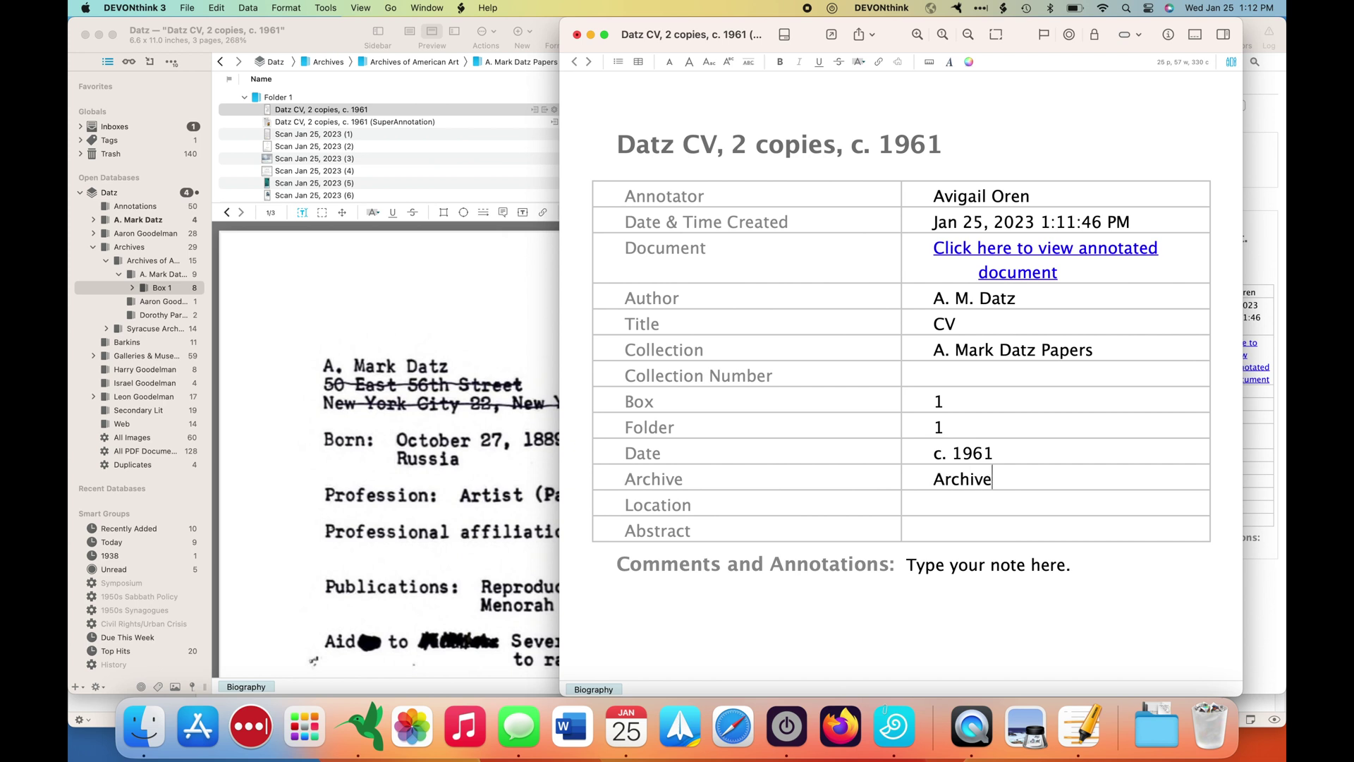
{"action": "type", "text": "s of Americ"}
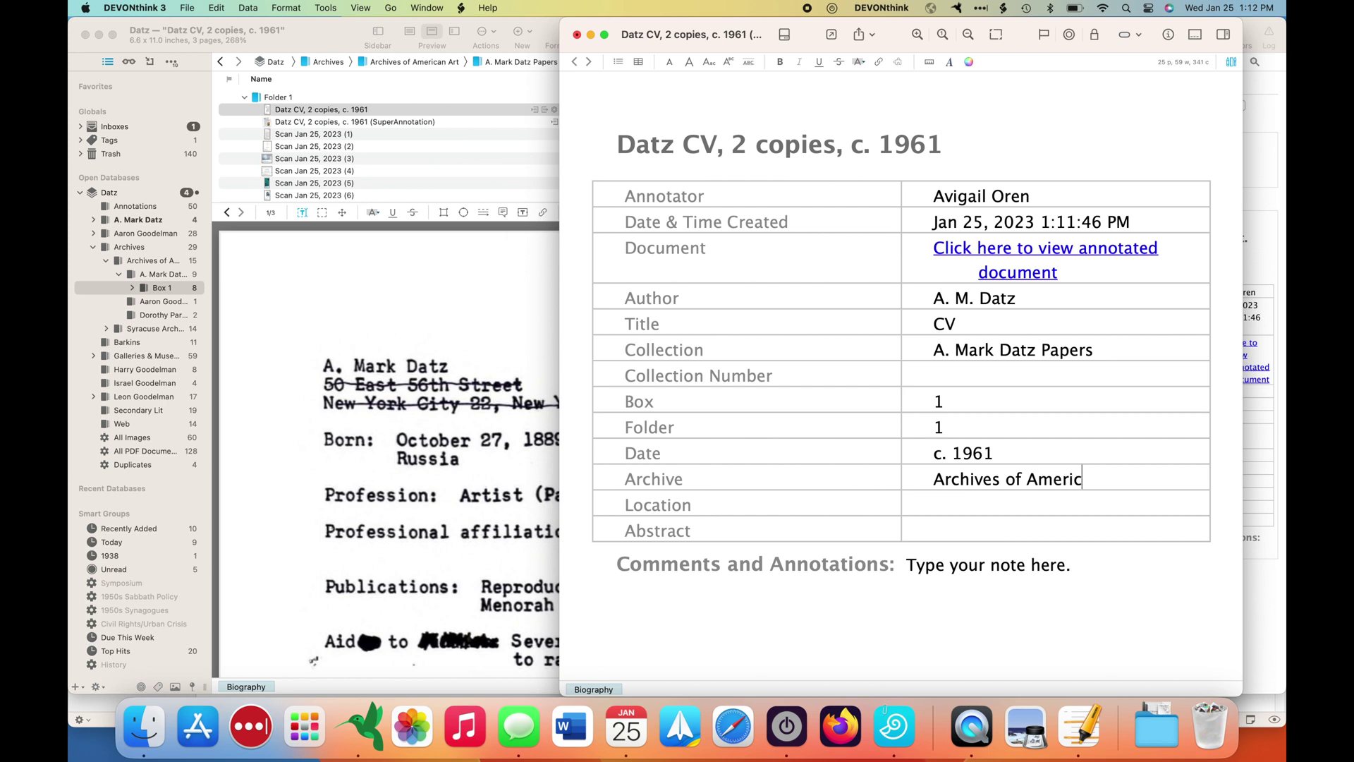
{"action": "type", "text": "an Art"}
{"action": "key", "text": "Tab"}
{"action": "key", "text": "Tab"}
{"action": "type", "text": "Washington D"}
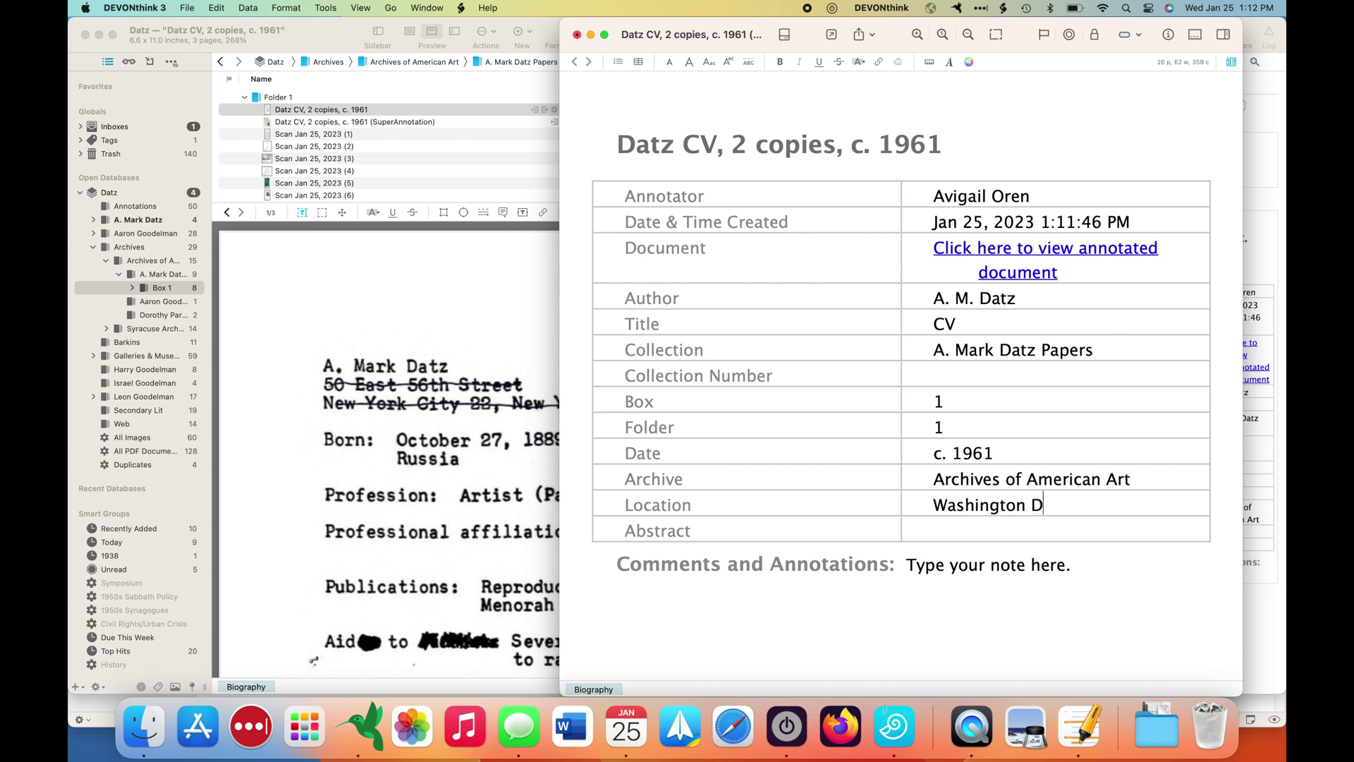
{"action": "type", "text": ".C."}
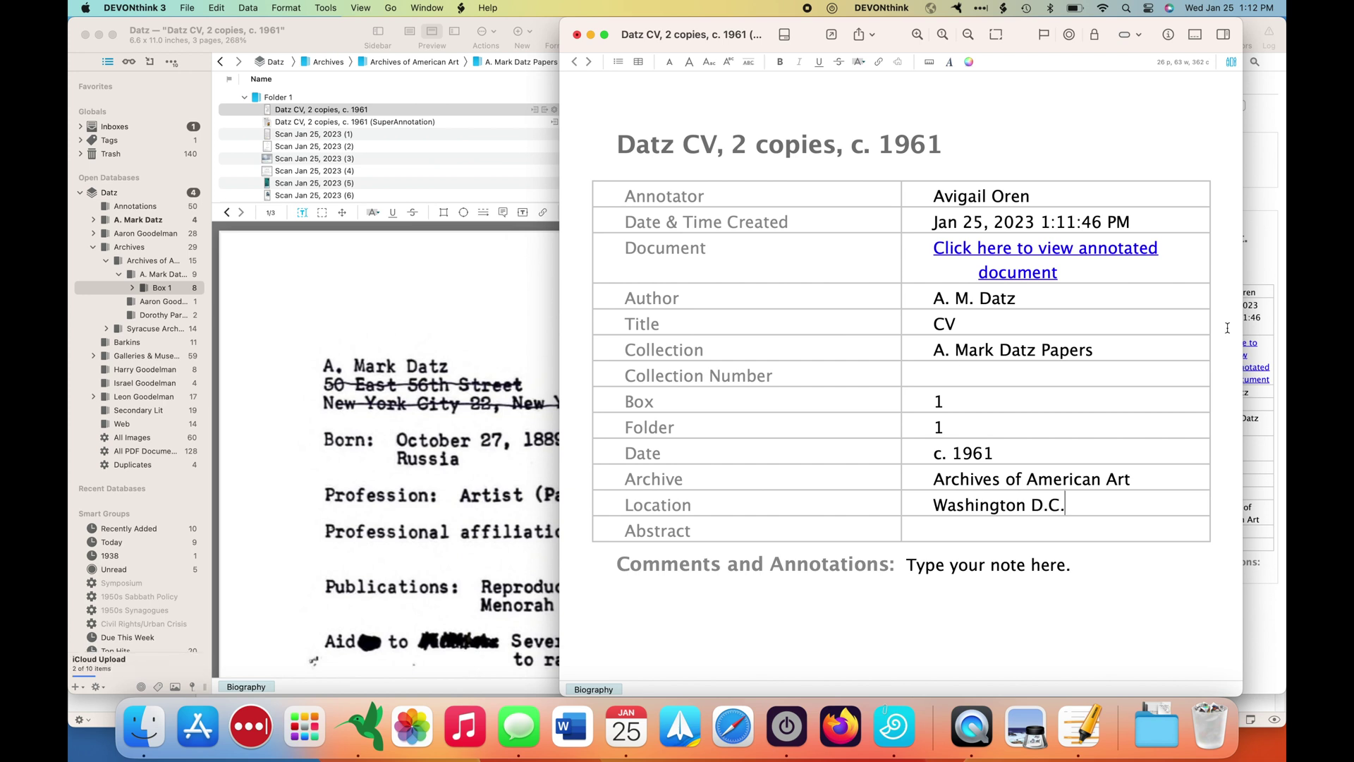
Step: Replace 'Type your note here.' with the second-copy note on Bellevue and Central Islip State Hospital commitments
{"action": "left_click_drag", "start_coordinate": [1088, 571], "coordinate": [897, 564]}
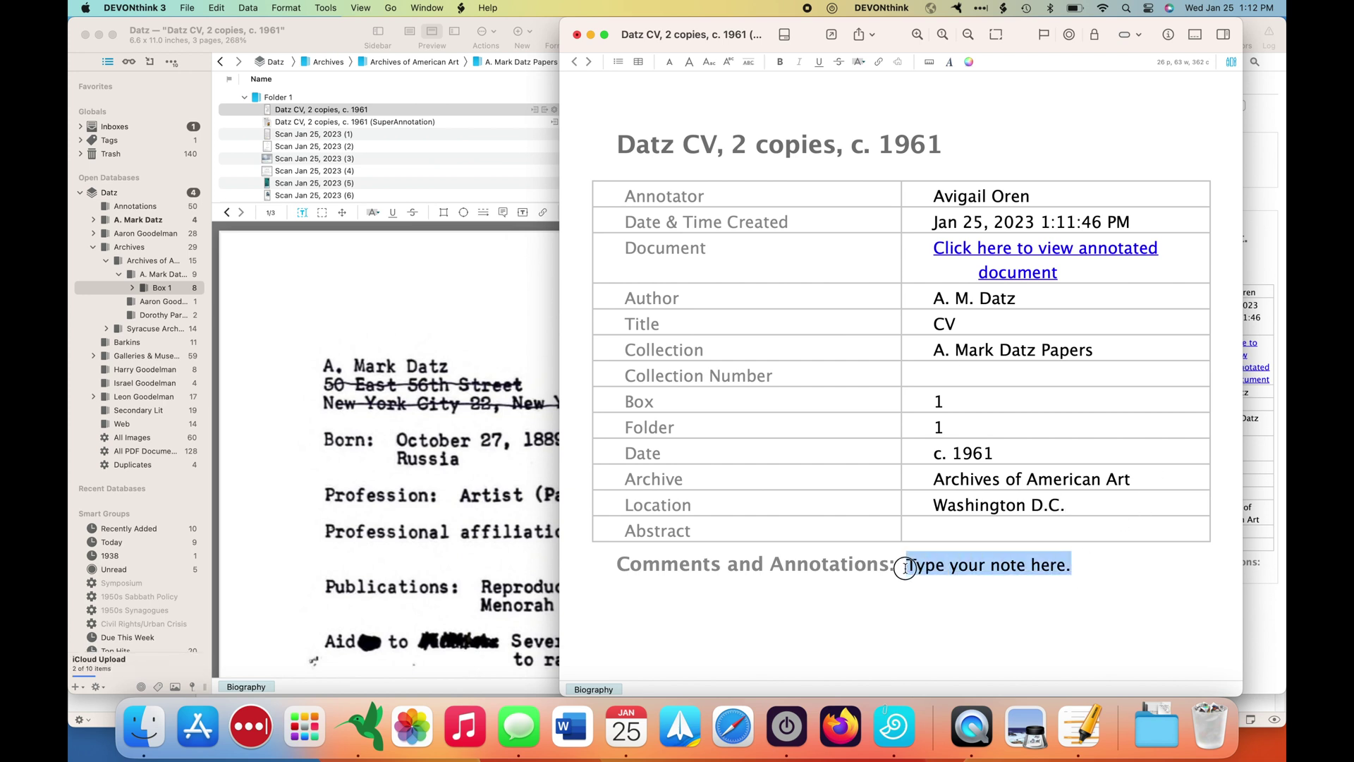
{"action": "type", "text": "Second copy"}
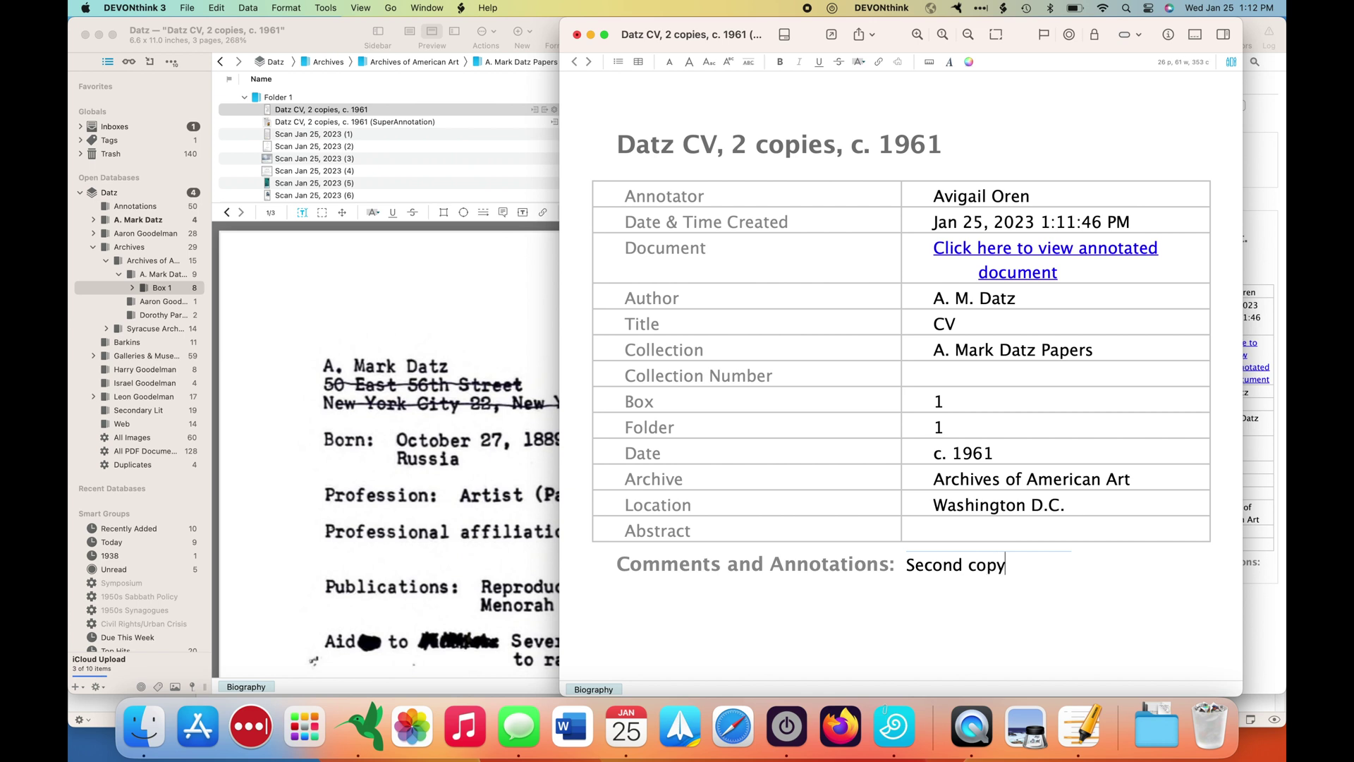
{"action": "type", "text": " of the CV includes a han"}
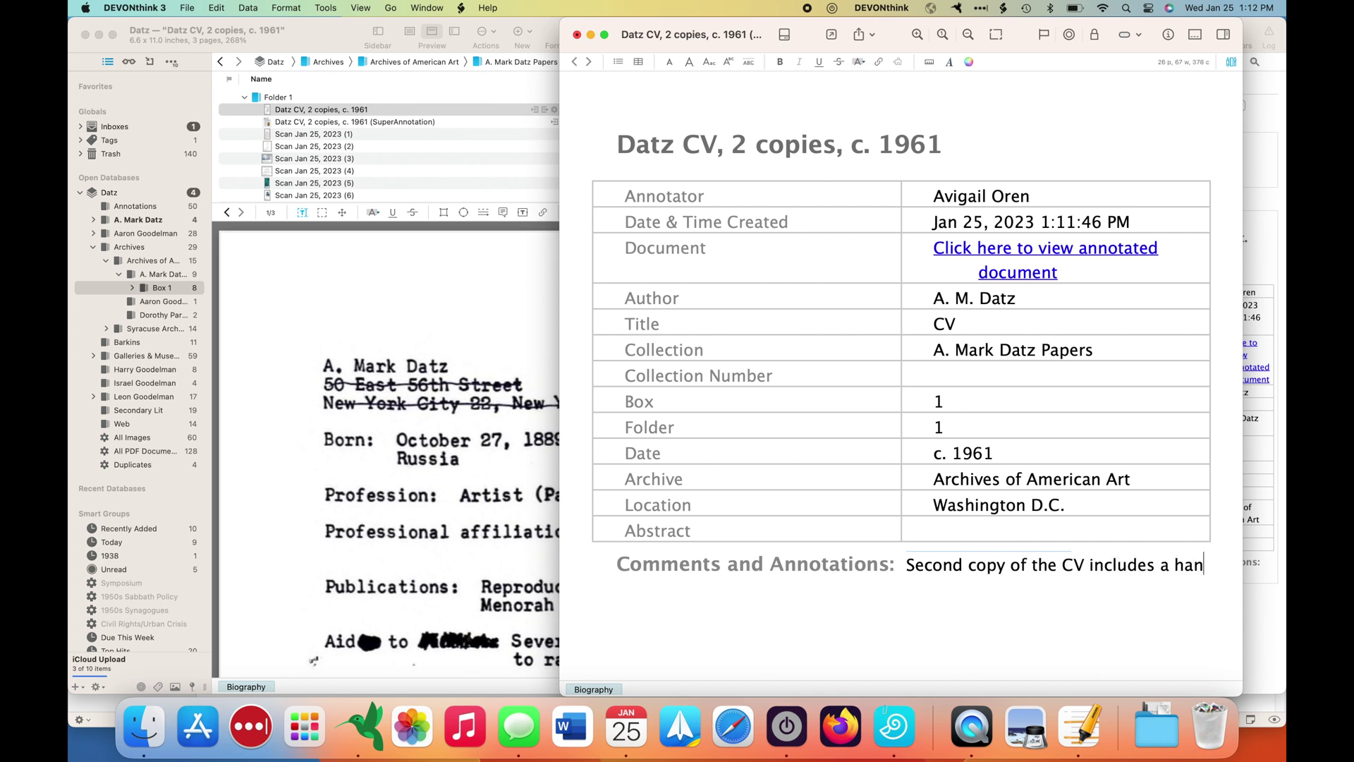
{"action": "type", "text": "d-written note about Dat"}
{"action": "type", "text": "z's commitm"}
{"action": "type", "text": "ent first to "}
{"action": "type", "text": "Bellevue and then"}
{"action": "type", "text": " to Central I"}
{"action": "type", "text": "slip Stat"}
{"action": "type", "text": "e Ho"}
{"action": "type", "text": "pit"}
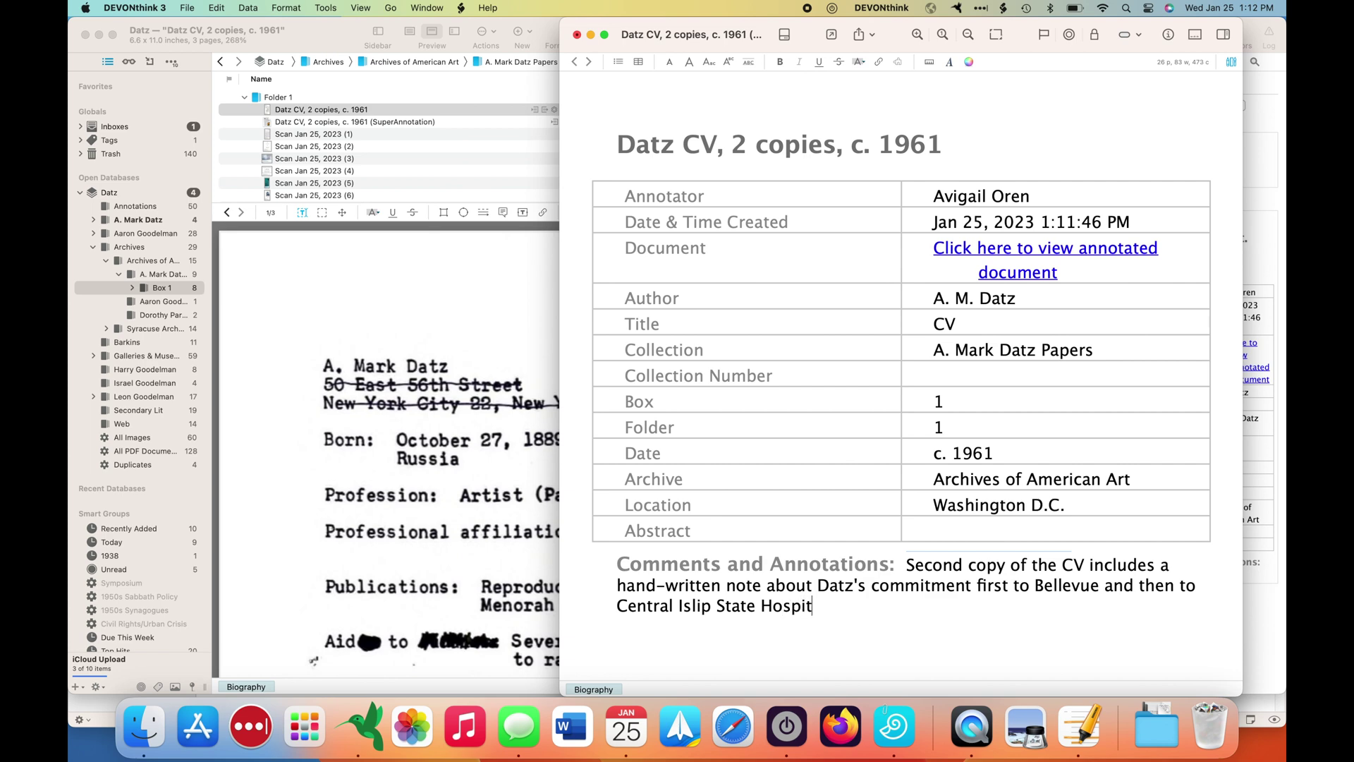
{"action": "type", "text": "al (including dates)."}
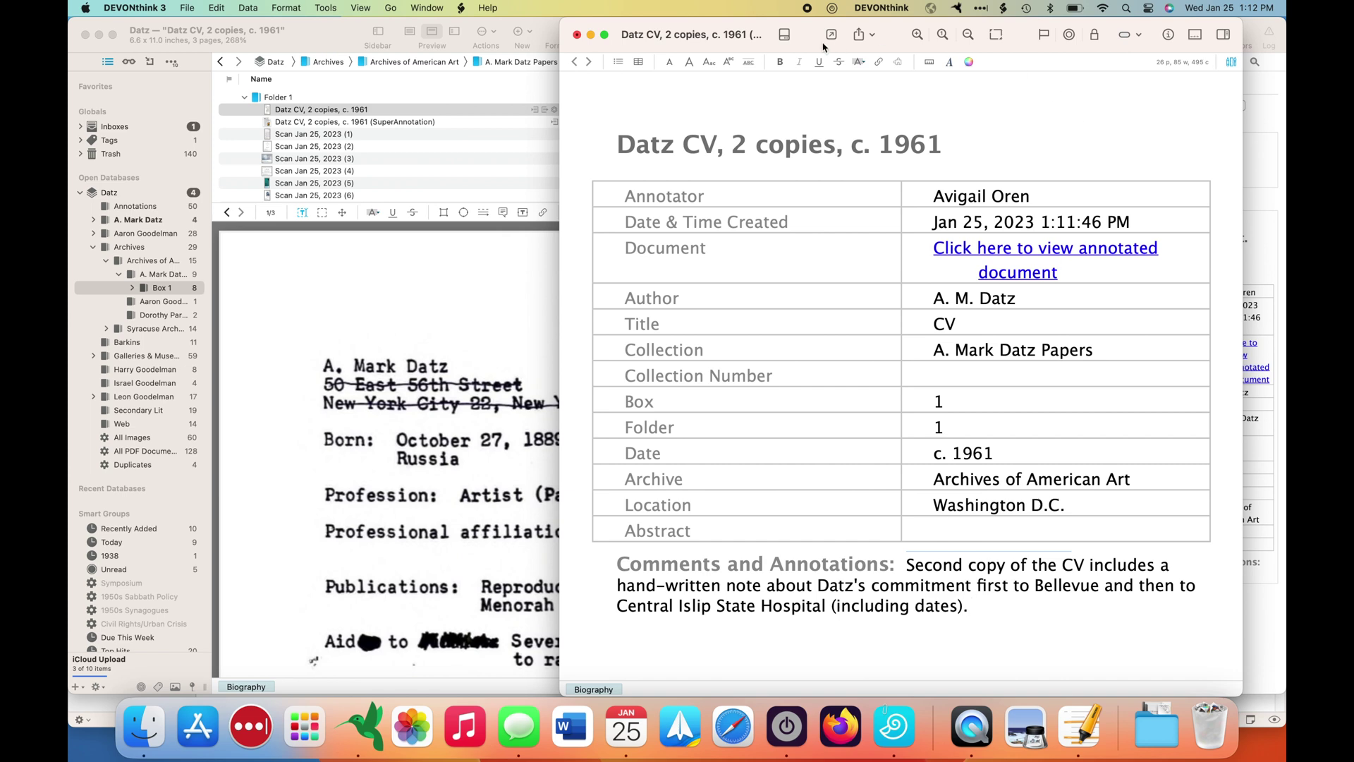
Step: Run the 'SuperAnnotation Export to Bookends' script on the Datz CV SuperAnnotation note
{"action": "left_click", "coordinate": [576, 35]}
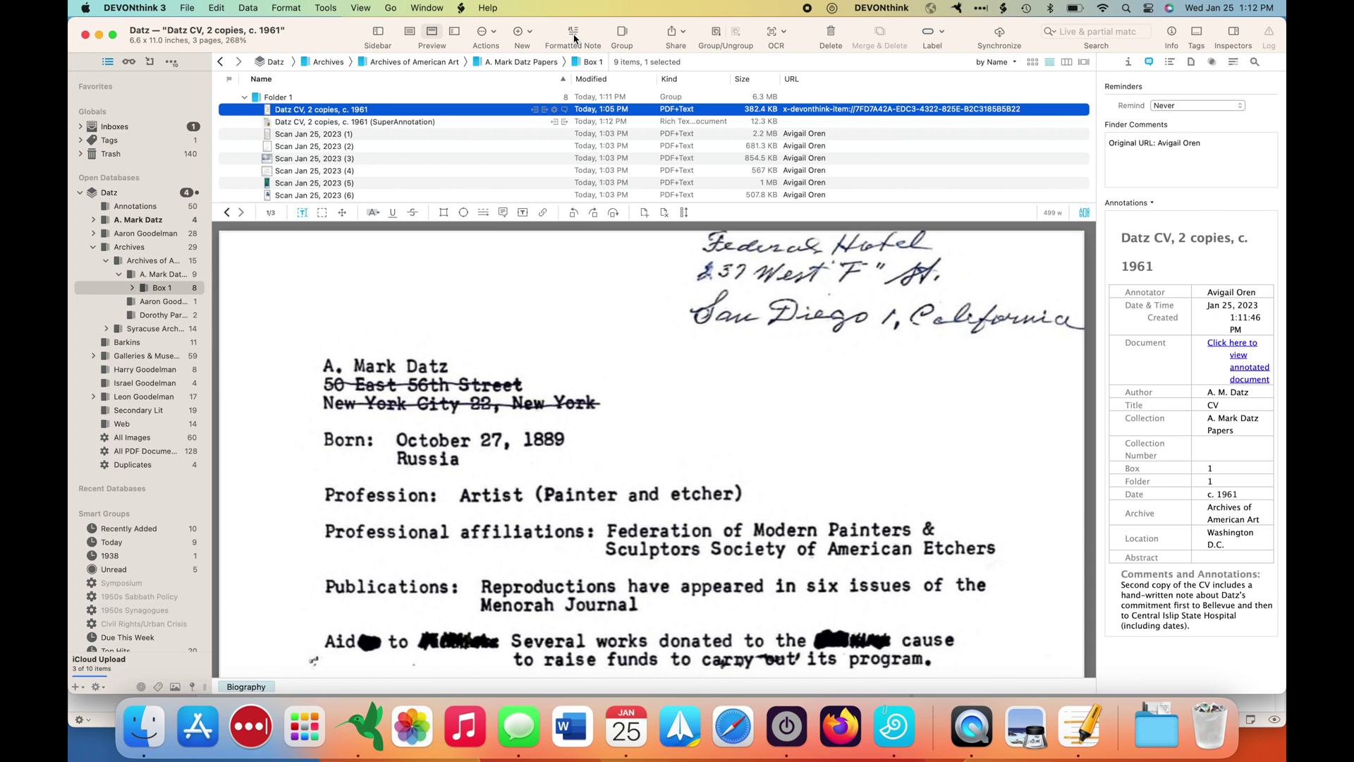
{"action": "left_click", "coordinate": [423, 122]}
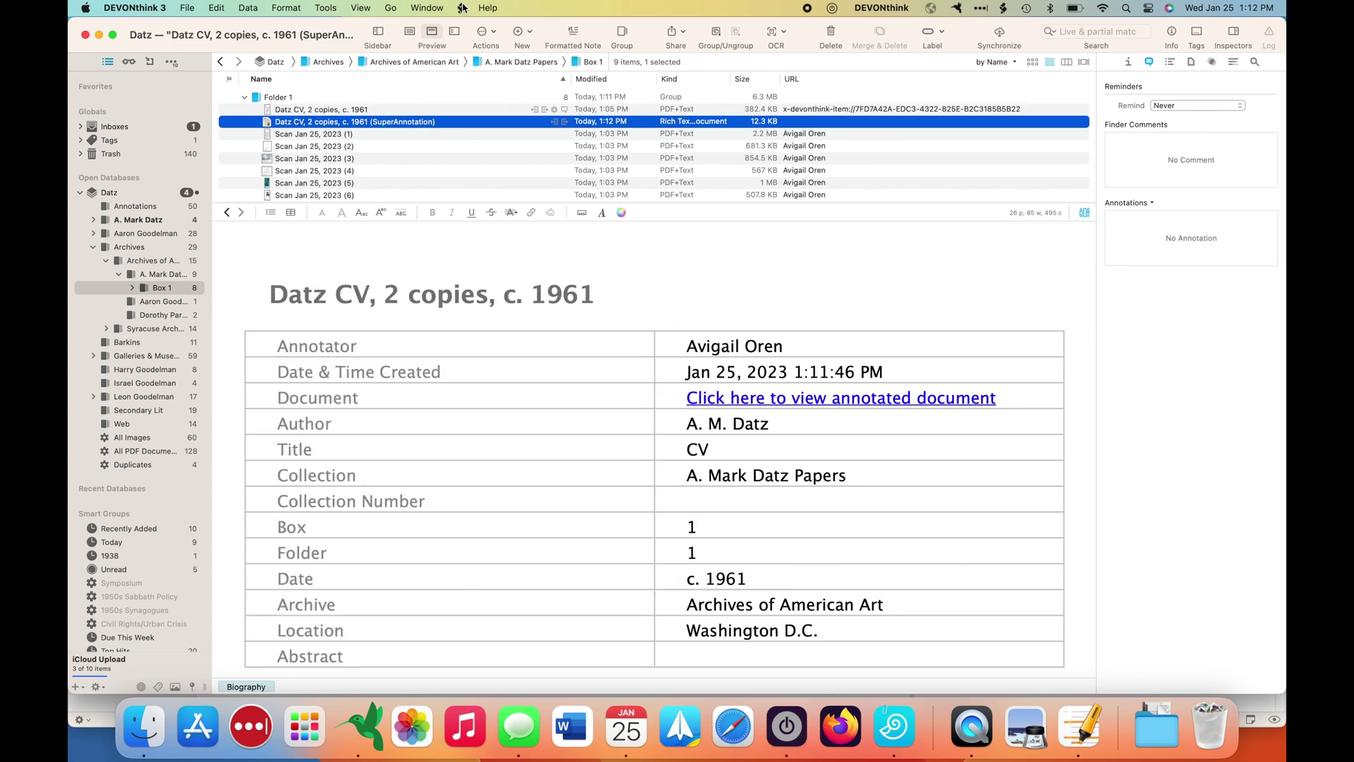
{"action": "left_click", "coordinate": [461, 7]}
{"action": "mouse_move", "coordinate": [471, 143]}
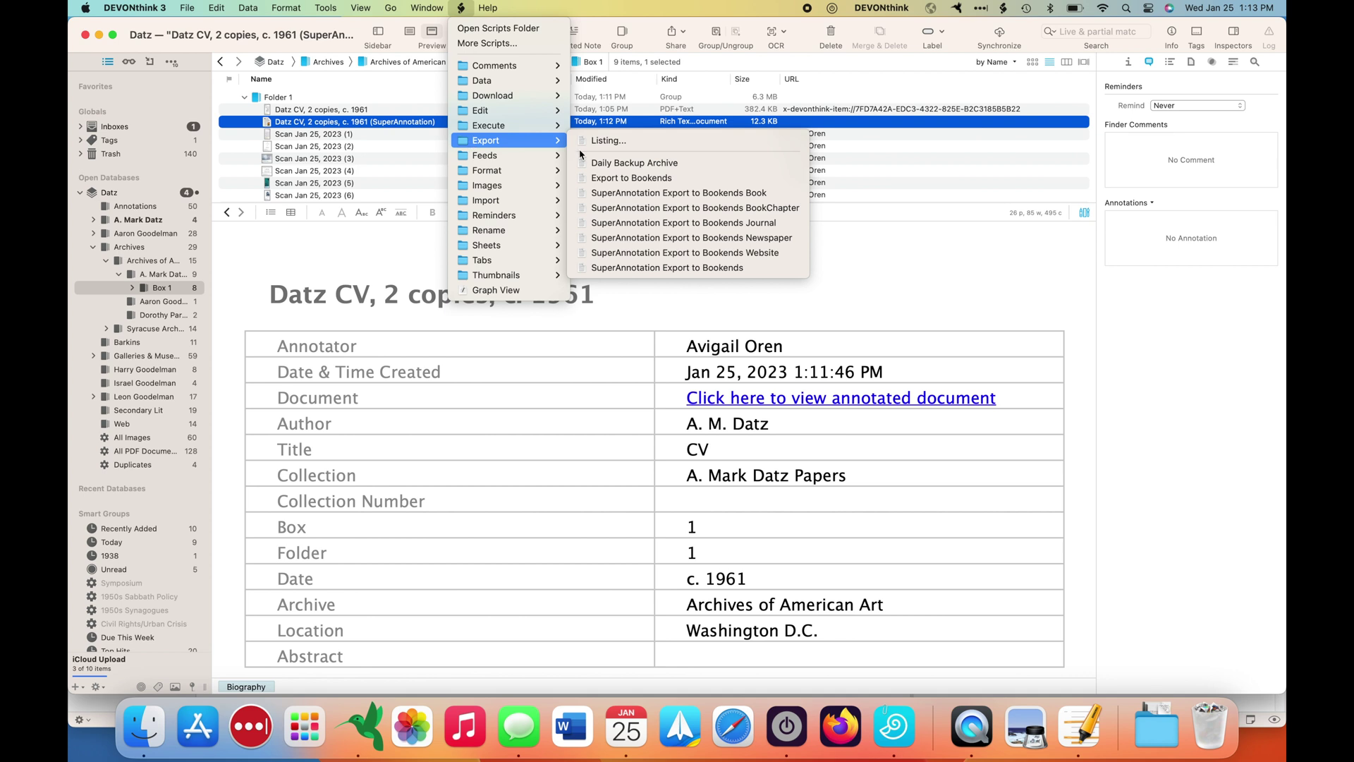
{"action": "left_click", "coordinate": [640, 268]}
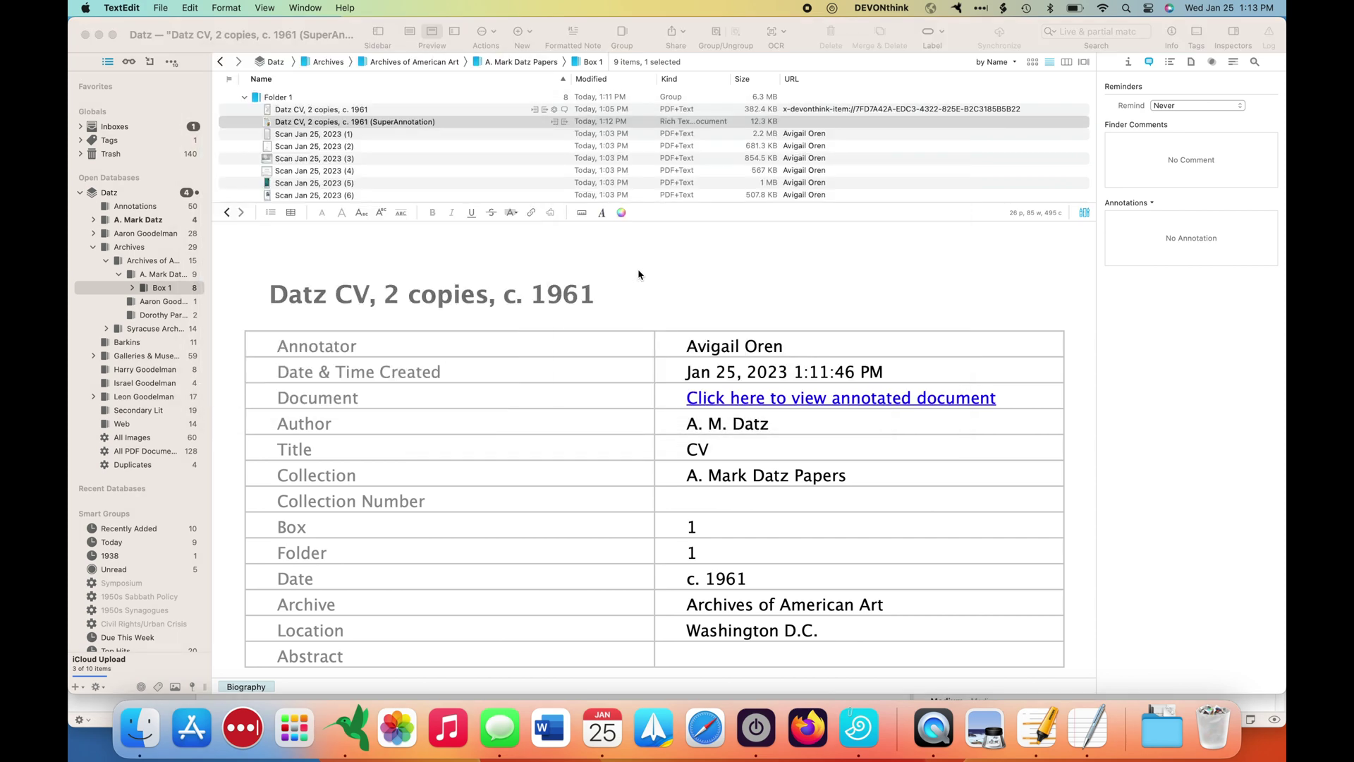
Step: Give the imported A. M. Datz 1961 CV reference in Bookends the Short Title CV
{"action": "left_click", "coordinate": [1049, 734]}
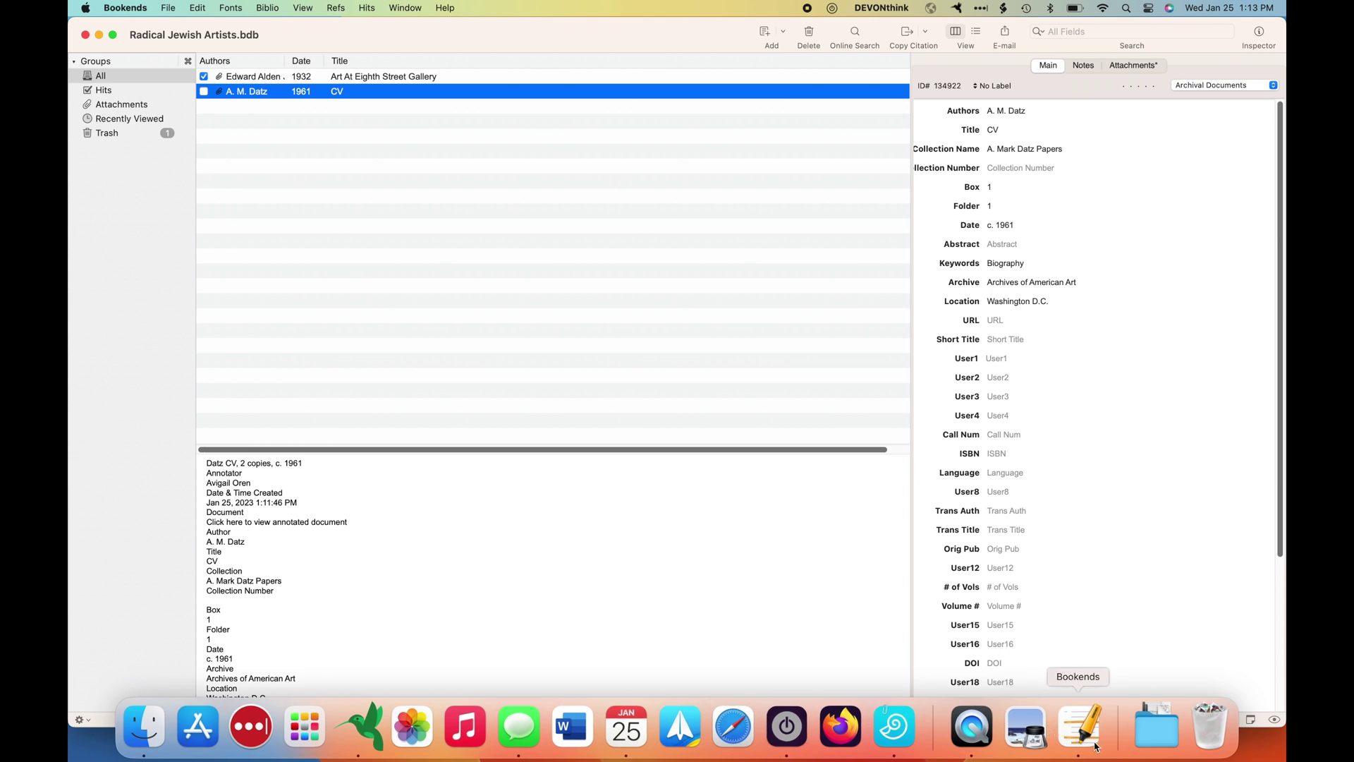
{"action": "left_click", "coordinate": [104, 77]}
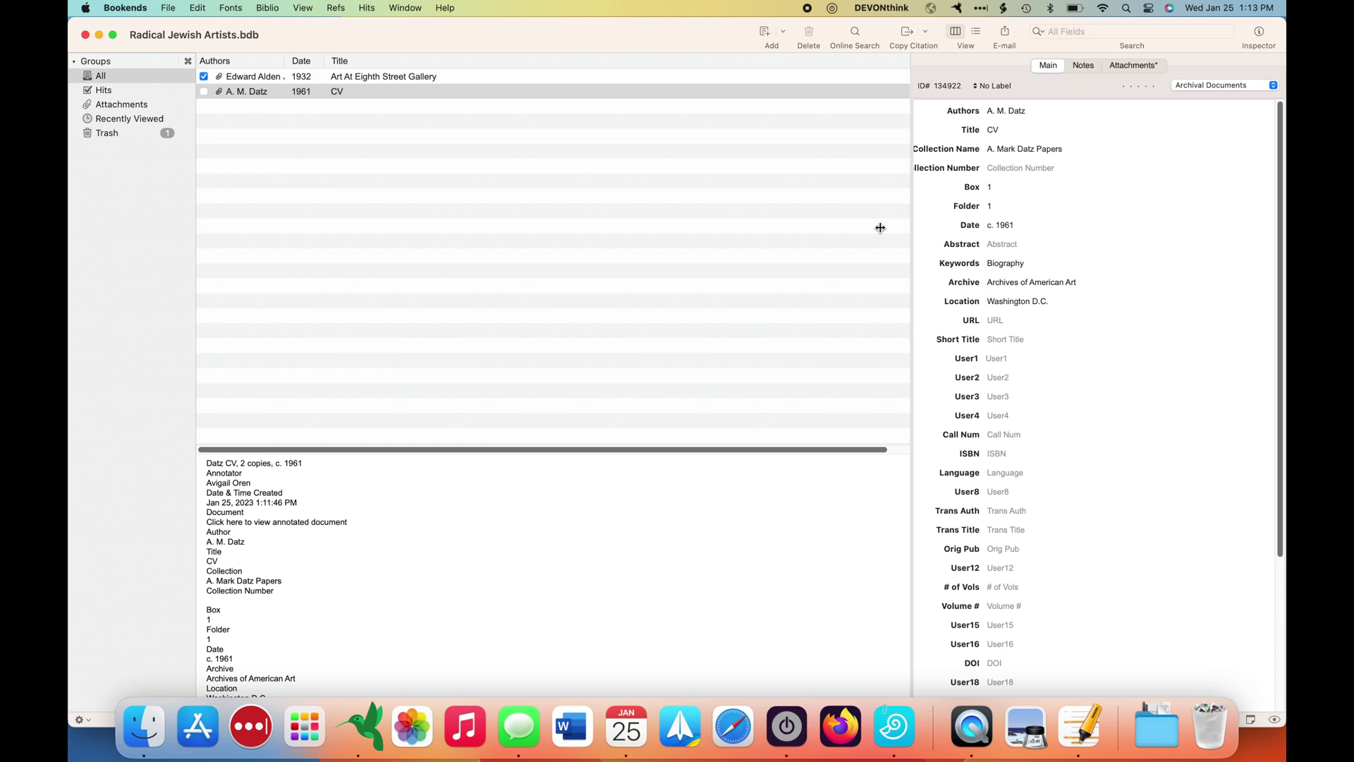
{"action": "left_click_drag", "start_coordinate": [906, 117], "coordinate": [853, 119]}
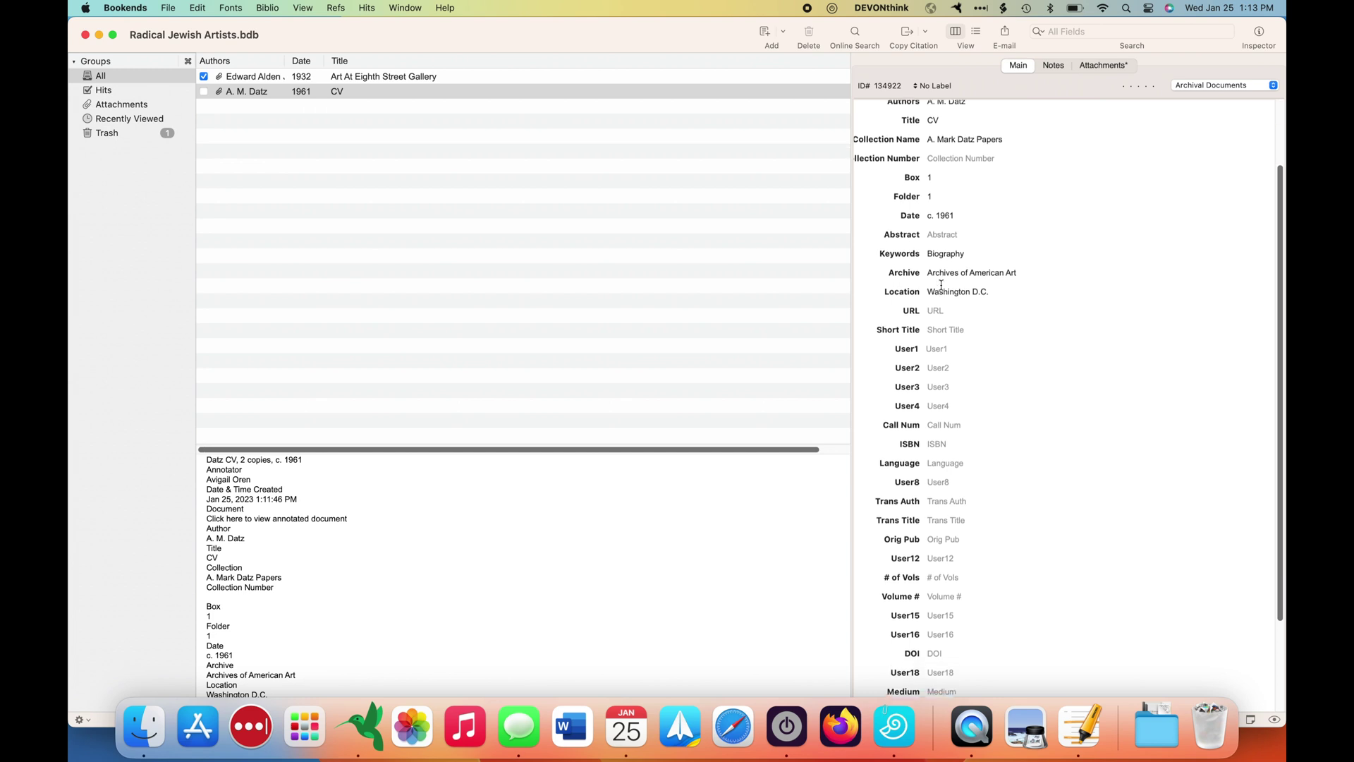
{"action": "scroll", "coordinate": [941, 285], "scroll_direction": "down", "scroll_amount": 1}
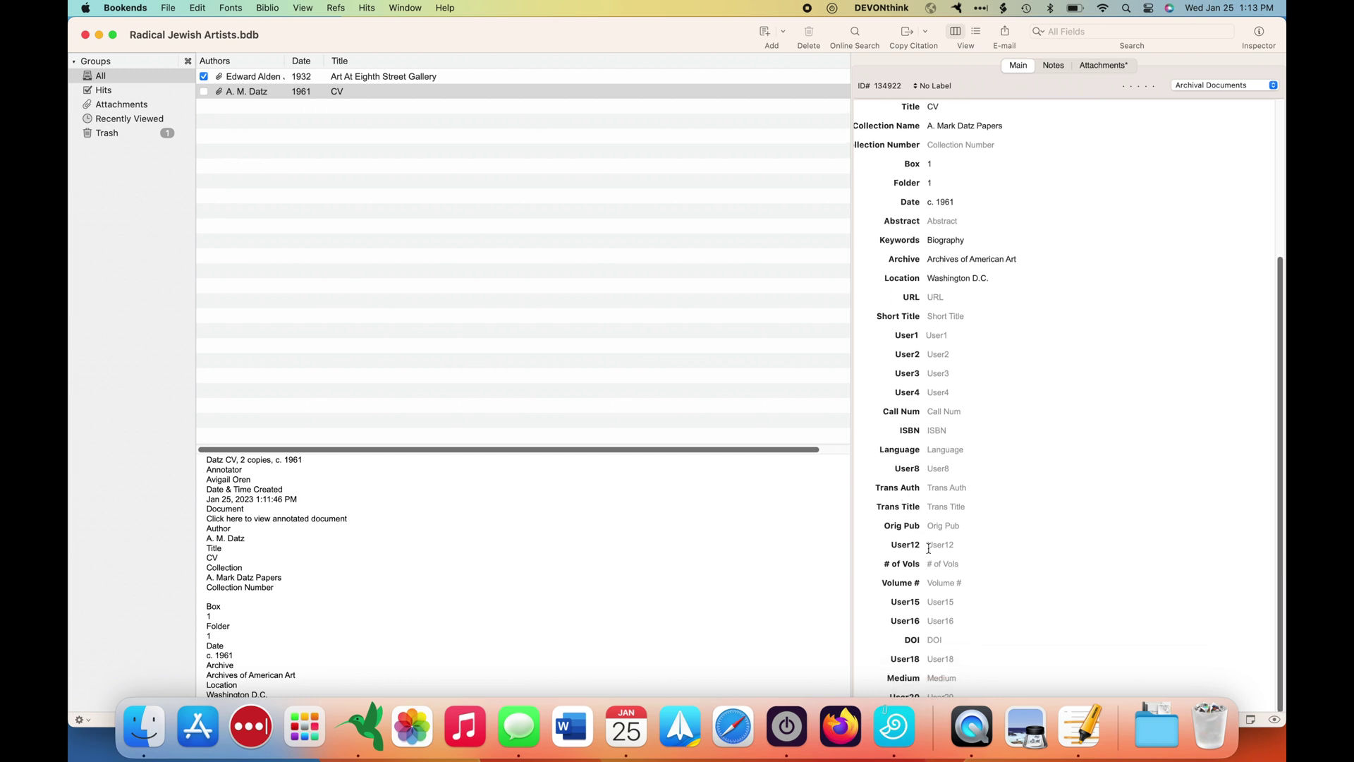
{"action": "scroll", "coordinate": [927, 569], "scroll_direction": "up", "scroll_amount": 1}
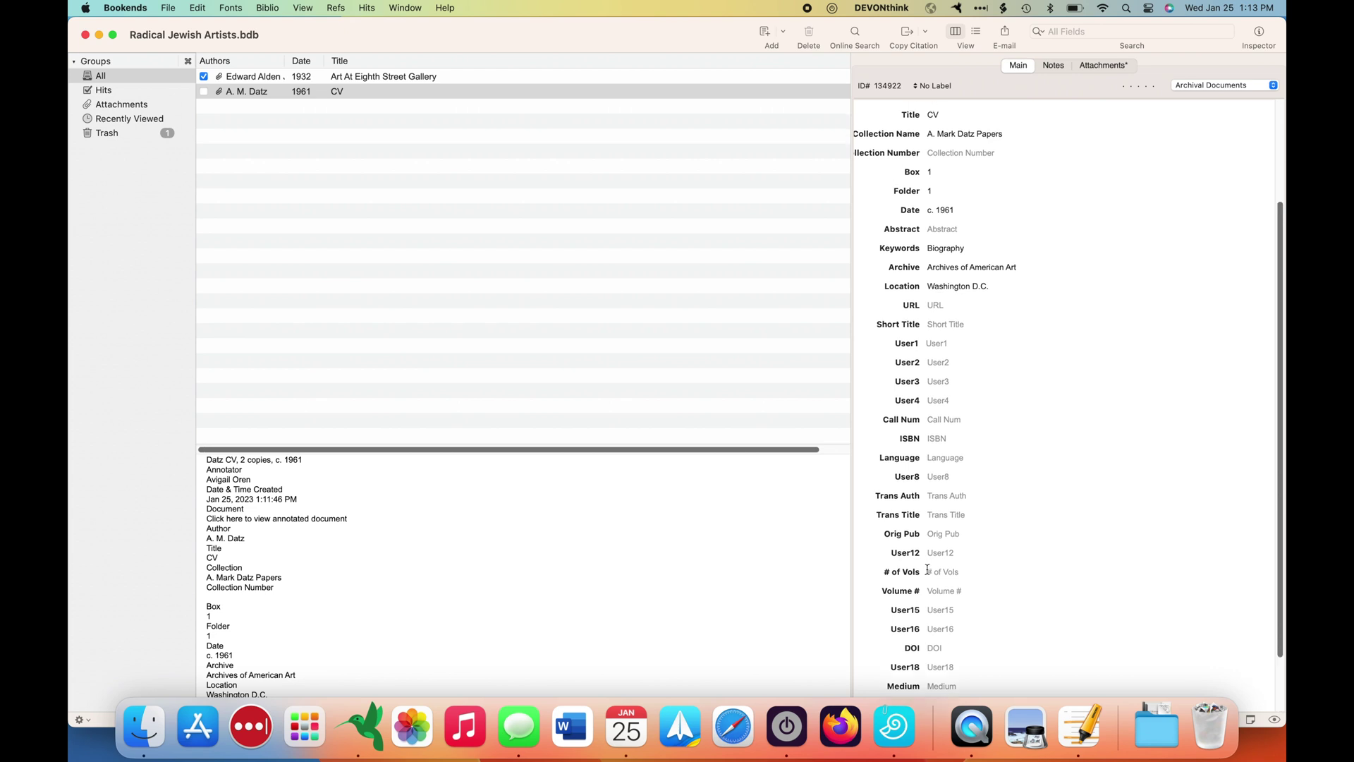
{"action": "left_click", "coordinate": [941, 326]}
{"action": "type", "text": "CV"}
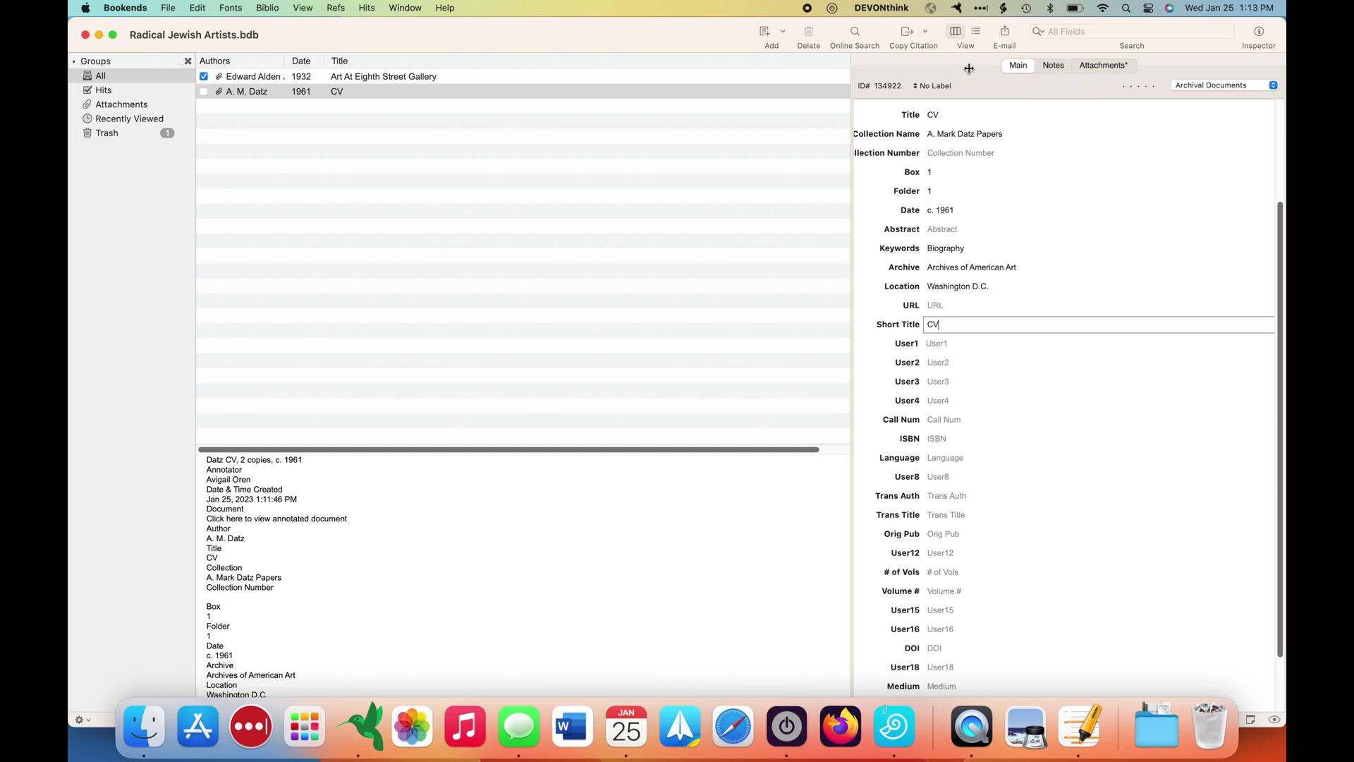
{"action": "left_click", "coordinate": [888, 108]}
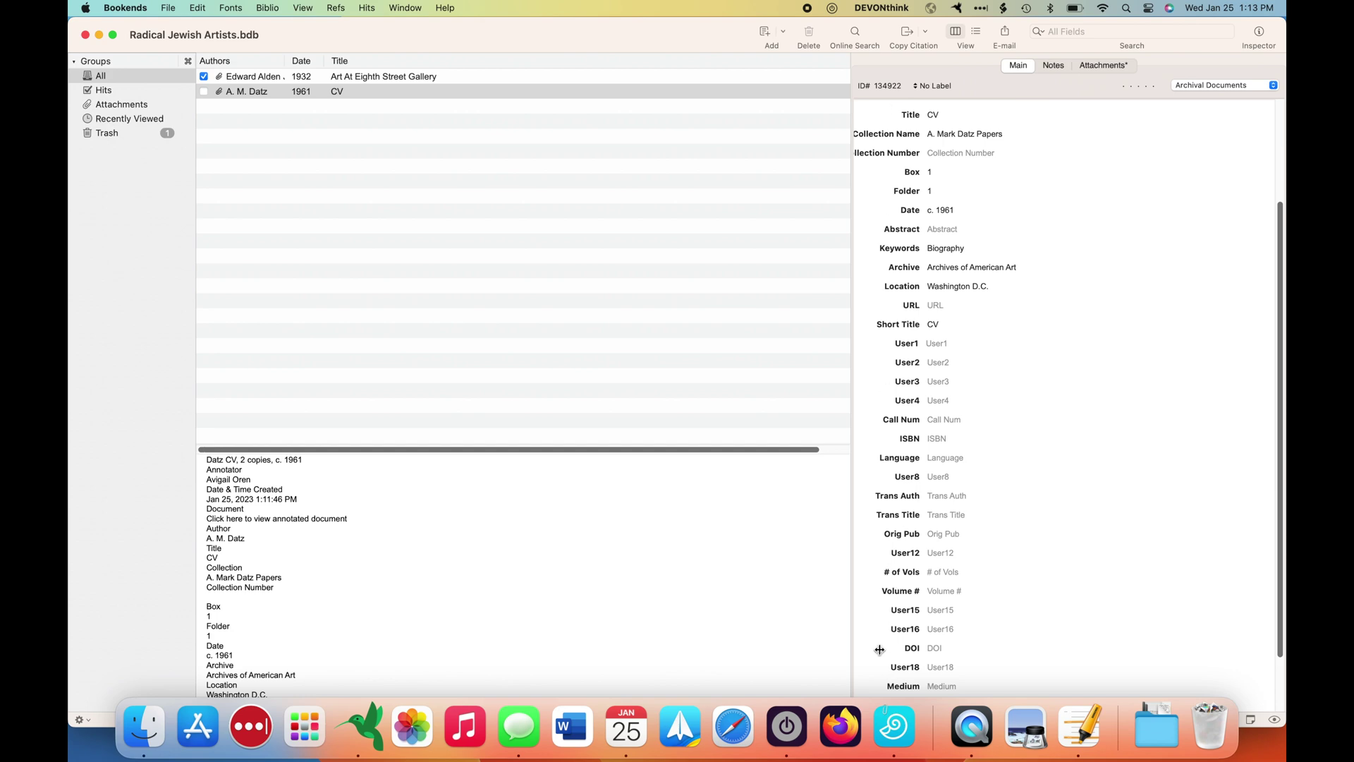
{"action": "left_click", "coordinate": [910, 713]}
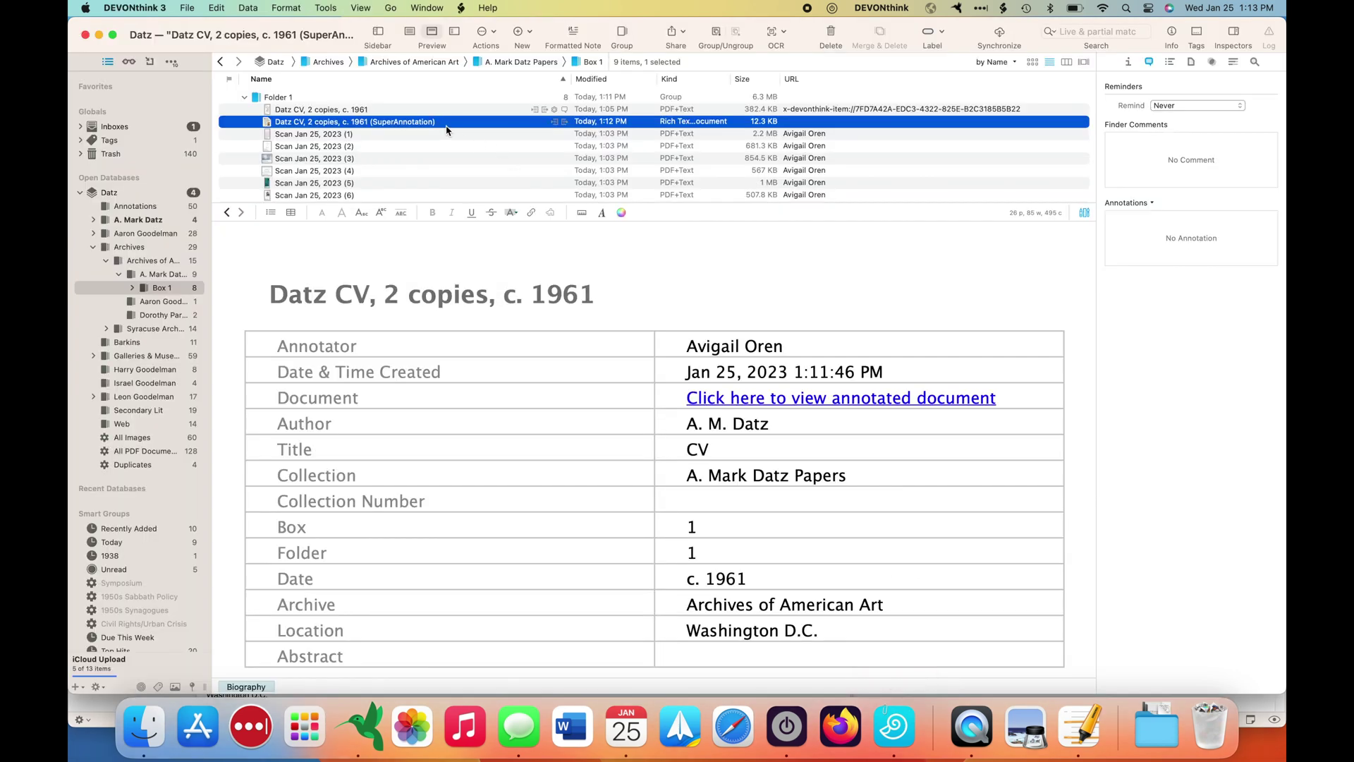
Step: Append '#134922' to the Datz CV PDF's name and drag its SuperAnnotation note into the Annotations group
{"action": "left_click", "coordinate": [374, 110]}
{"action": "left_click", "coordinate": [378, 108]}
{"action": "key", "text": "Right"}
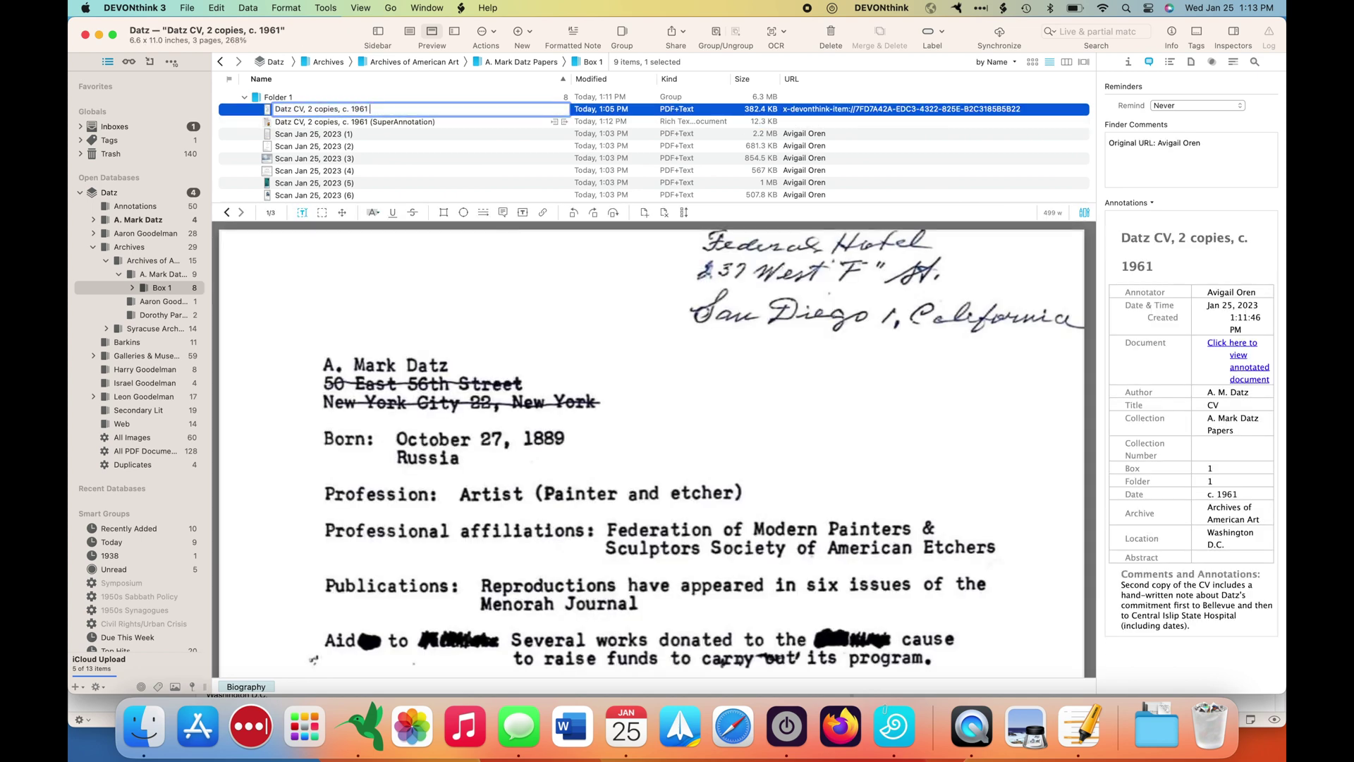
{"action": "type", "text": "#134922"}
{"action": "left_click", "coordinate": [424, 122]}
{"action": "left_click", "coordinate": [384, 114]}
{"action": "left_click_drag", "start_coordinate": [385, 114], "coordinate": [172, 211]}
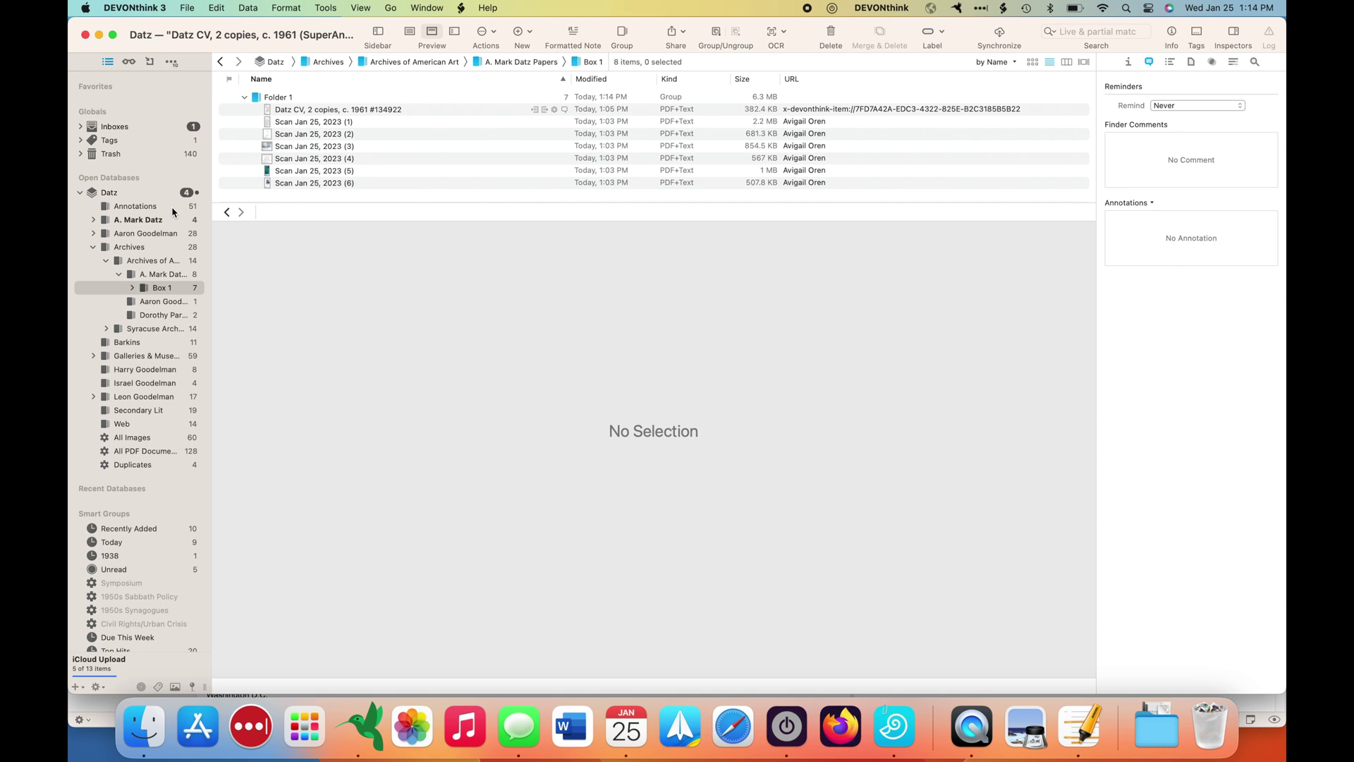